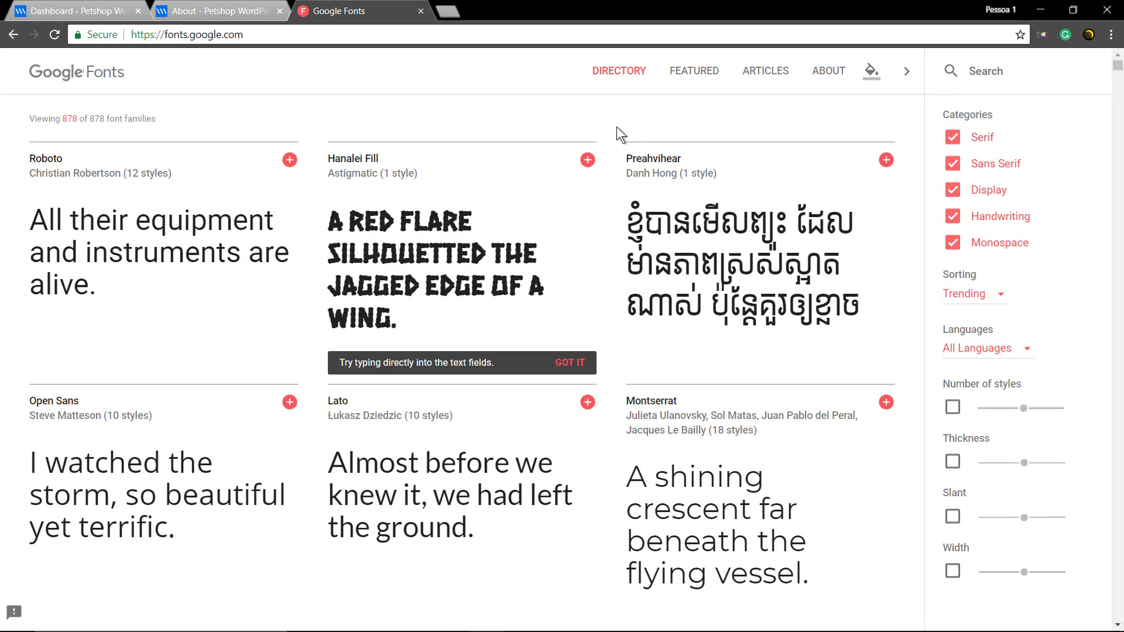
View the Petshop About page, then return to the WordPress Dashboard and reach the Visualmodo menu.
{"action": "mouse_move", "coordinate": [653, 146]}
{"action": "left_click", "coordinate": [216, 12]}
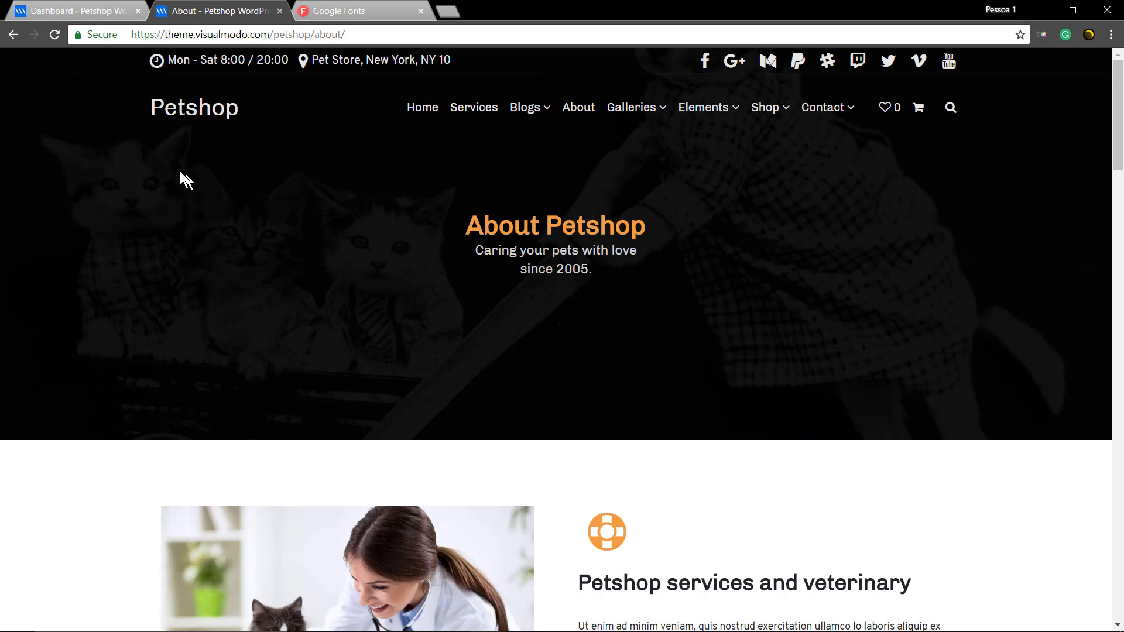
{"action": "left_click", "coordinate": [83, 9]}
{"action": "mouse_move", "coordinate": [56, 175]}
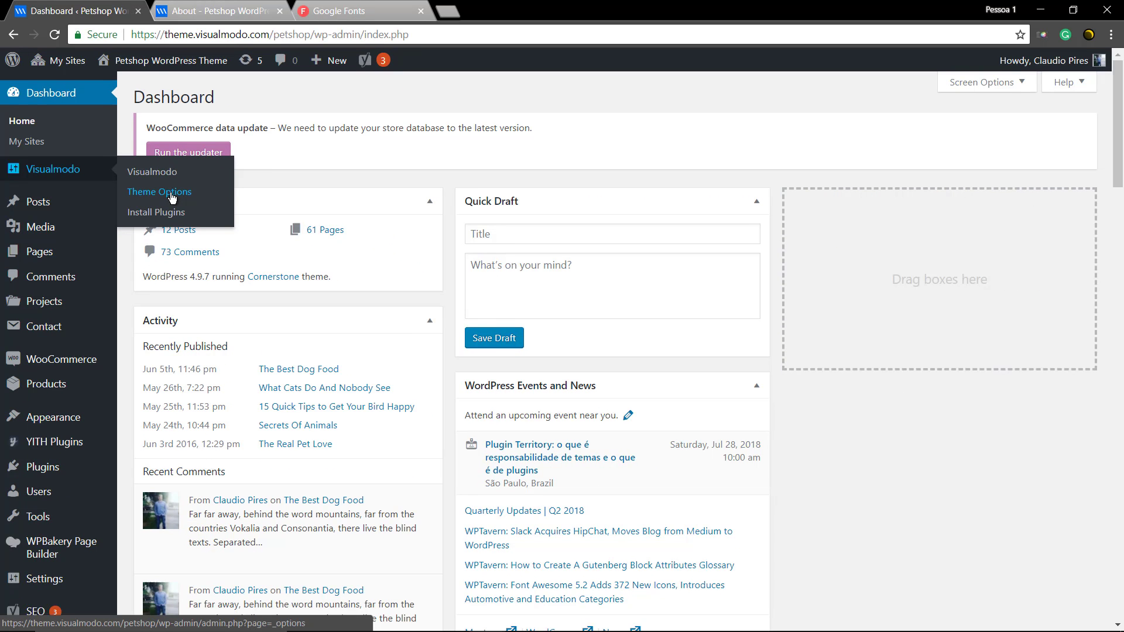
Turn Enable Custom Fonts off under Navigation & Page Header typography and save.
{"action": "left_click", "coordinate": [171, 198]}
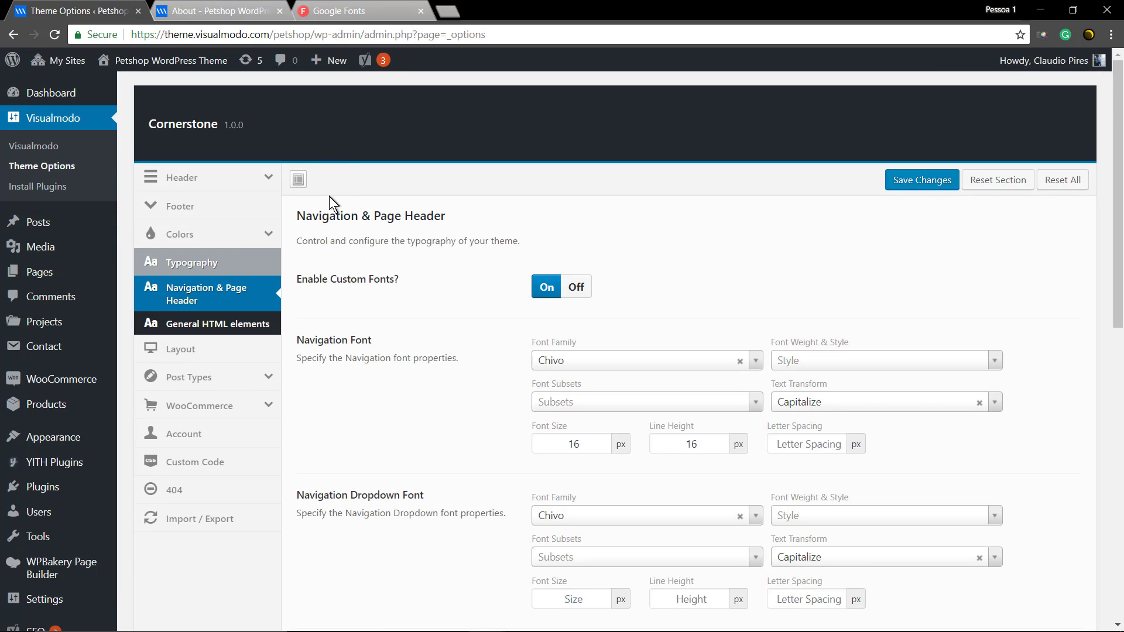
{"action": "left_click", "coordinate": [192, 178]}
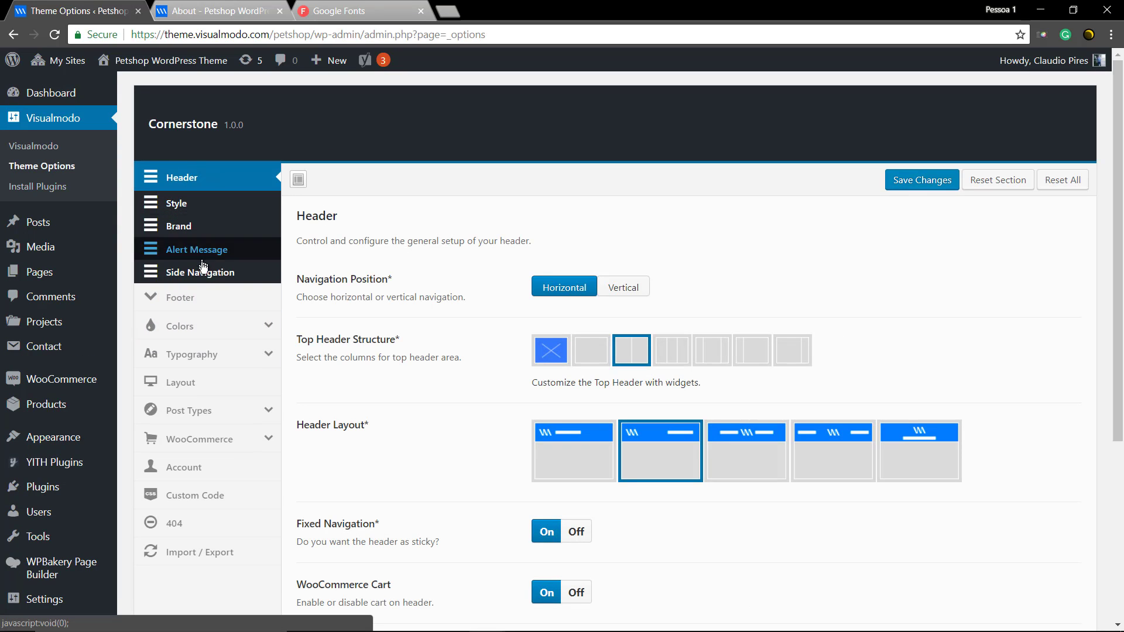
{"action": "left_click", "coordinate": [191, 351]}
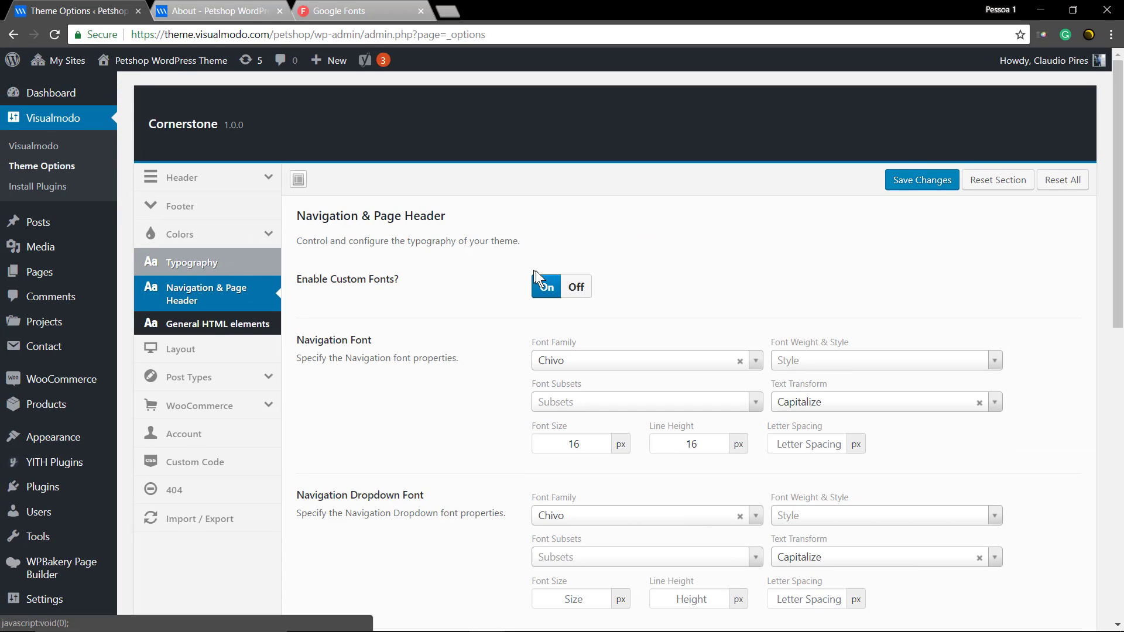
{"action": "left_click", "coordinate": [577, 288]}
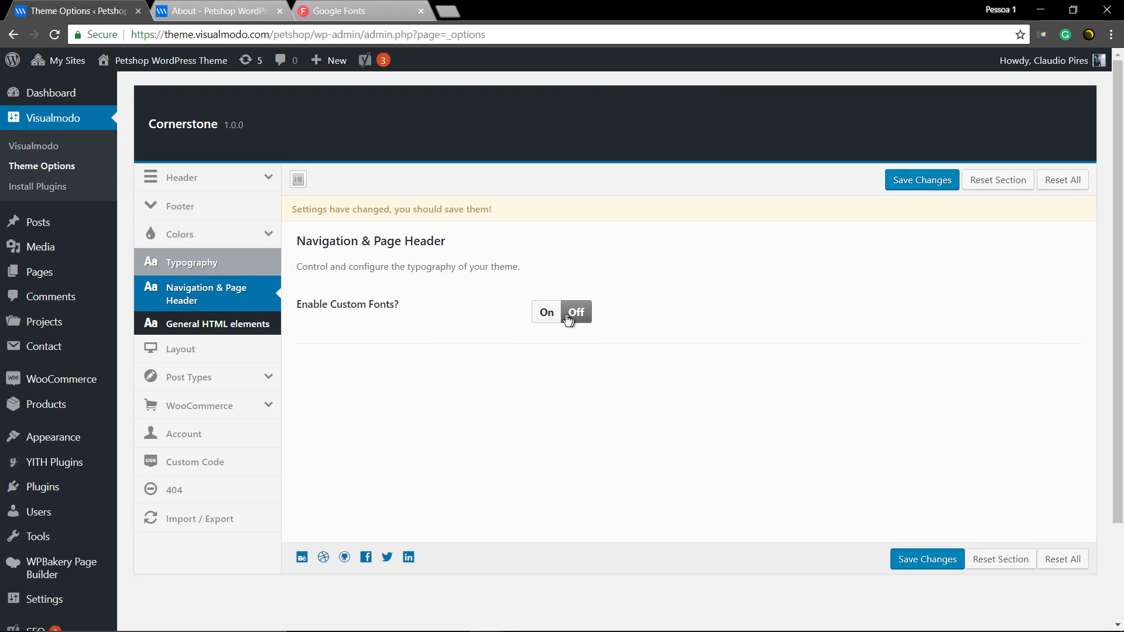
{"action": "left_click", "coordinate": [913, 182]}
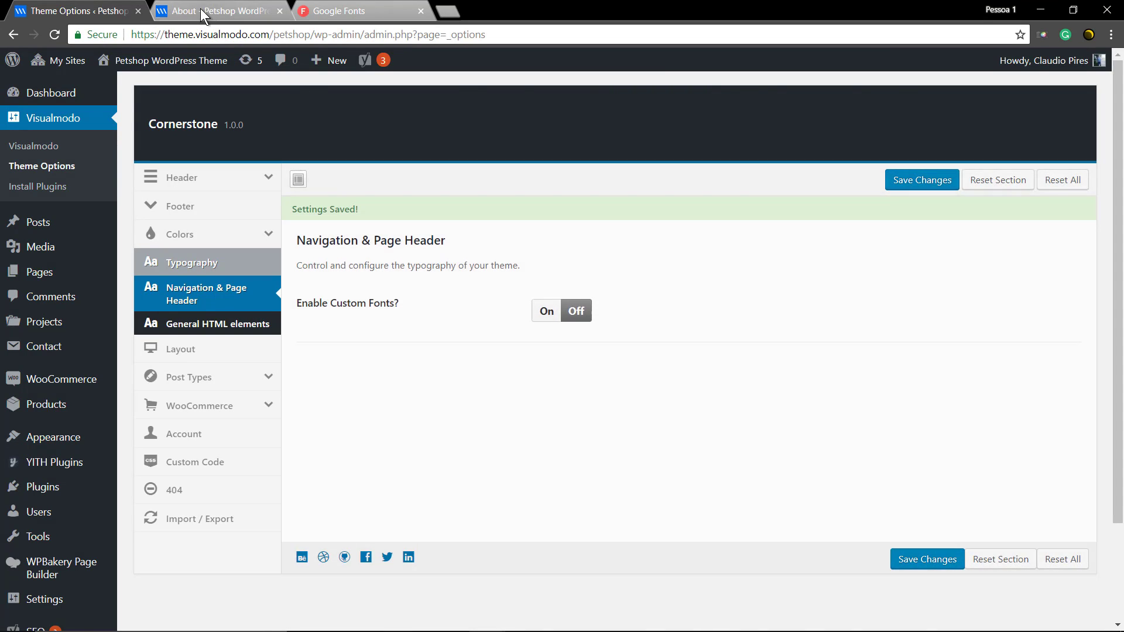
Reload the About page to see the default fonts, then return to Theme Options.
{"action": "left_click", "coordinate": [199, 7]}
{"action": "key", "text": "F5"}
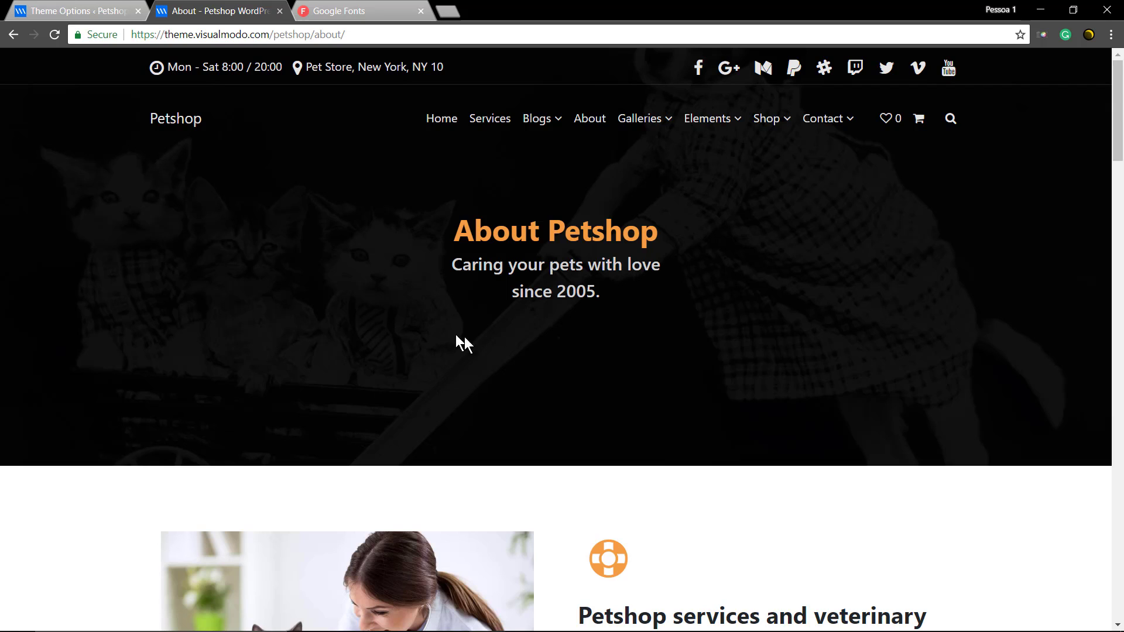
{"action": "left_click", "coordinate": [84, 11]}
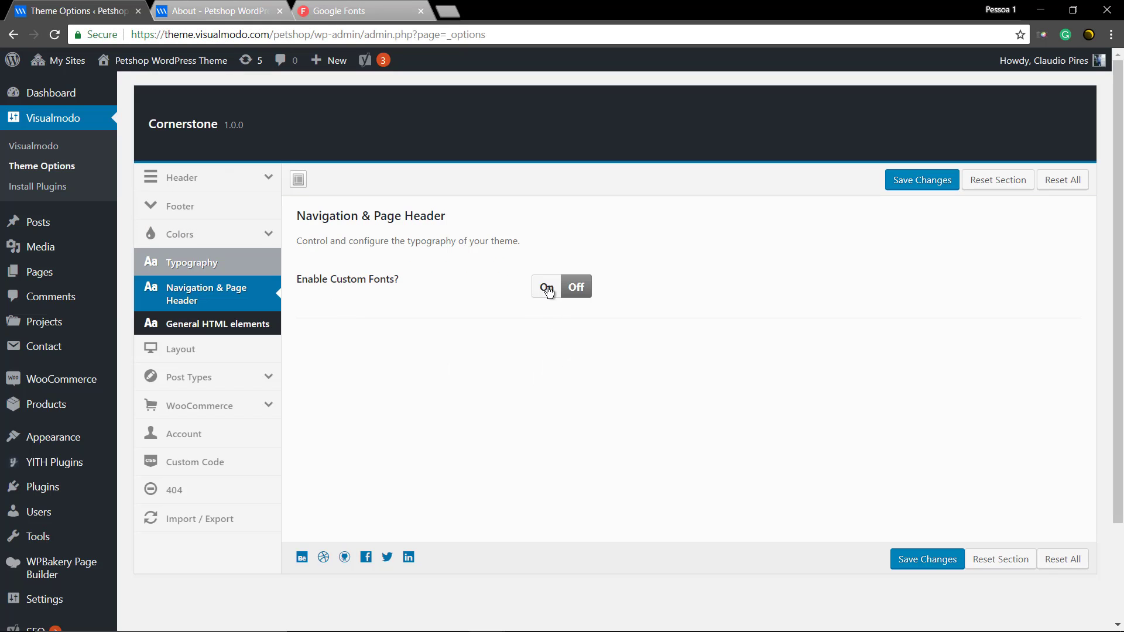
Turn custom fonts back on, set the Navigation font family to Oswald, and save.
{"action": "left_click", "coordinate": [546, 288]}
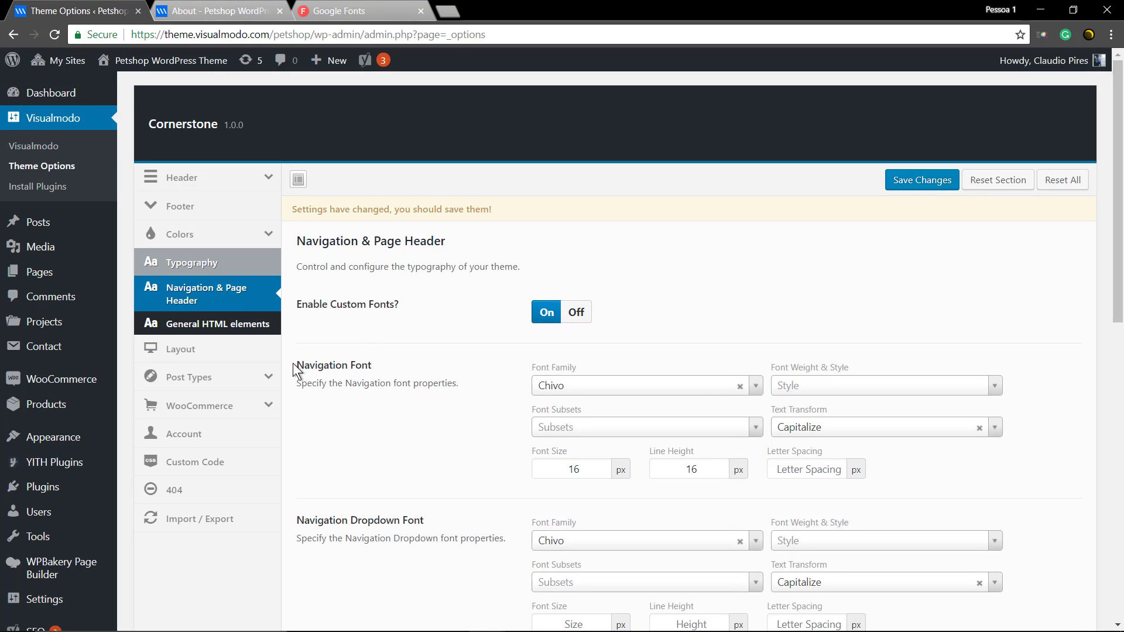
{"action": "left_click", "coordinate": [594, 388]}
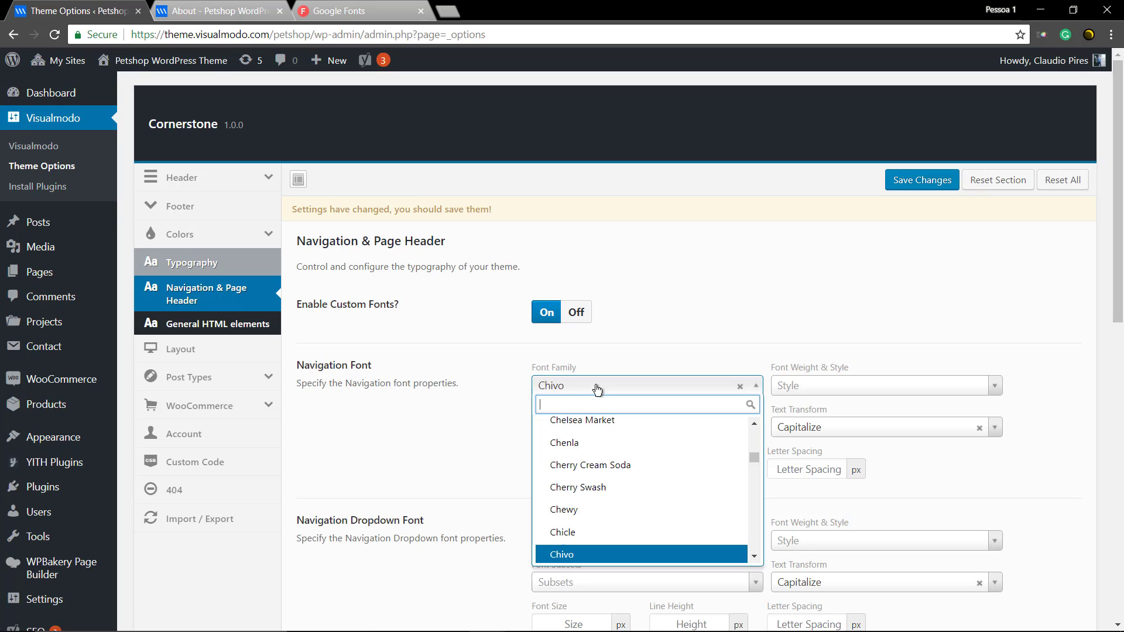
{"action": "type", "text": "o"}
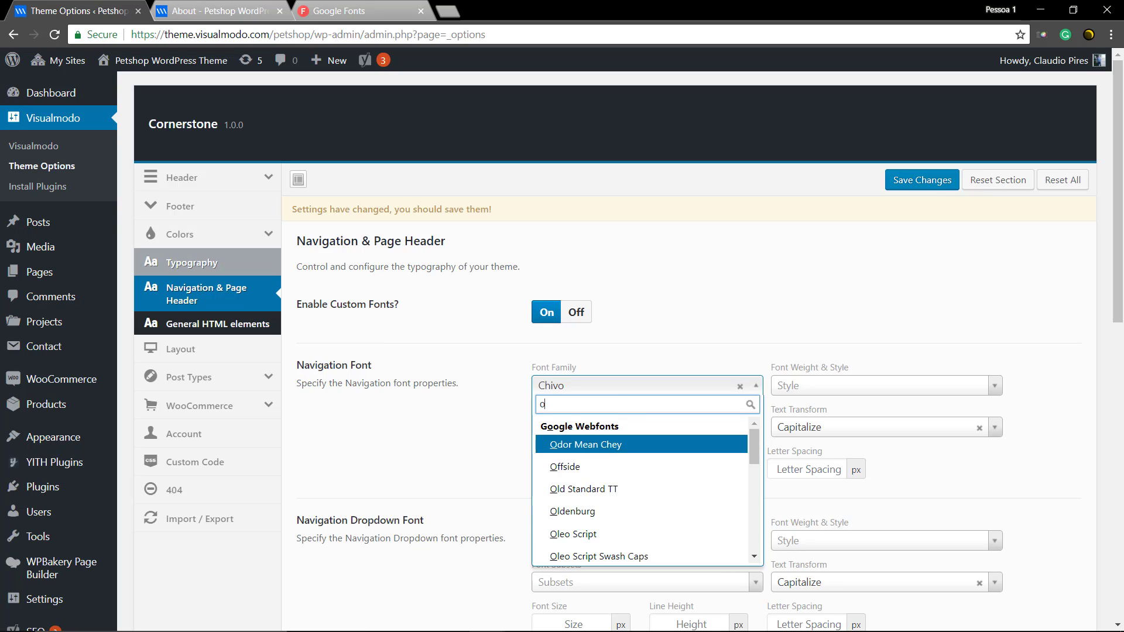
{"action": "type", "text": "sw"}
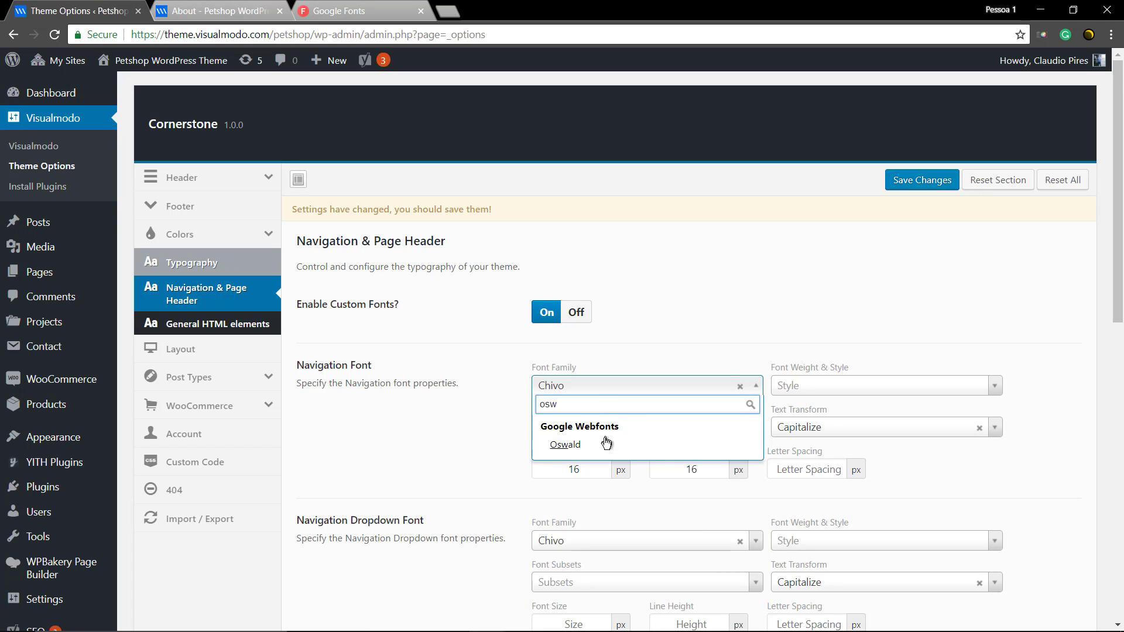
{"action": "left_click", "coordinate": [579, 444]}
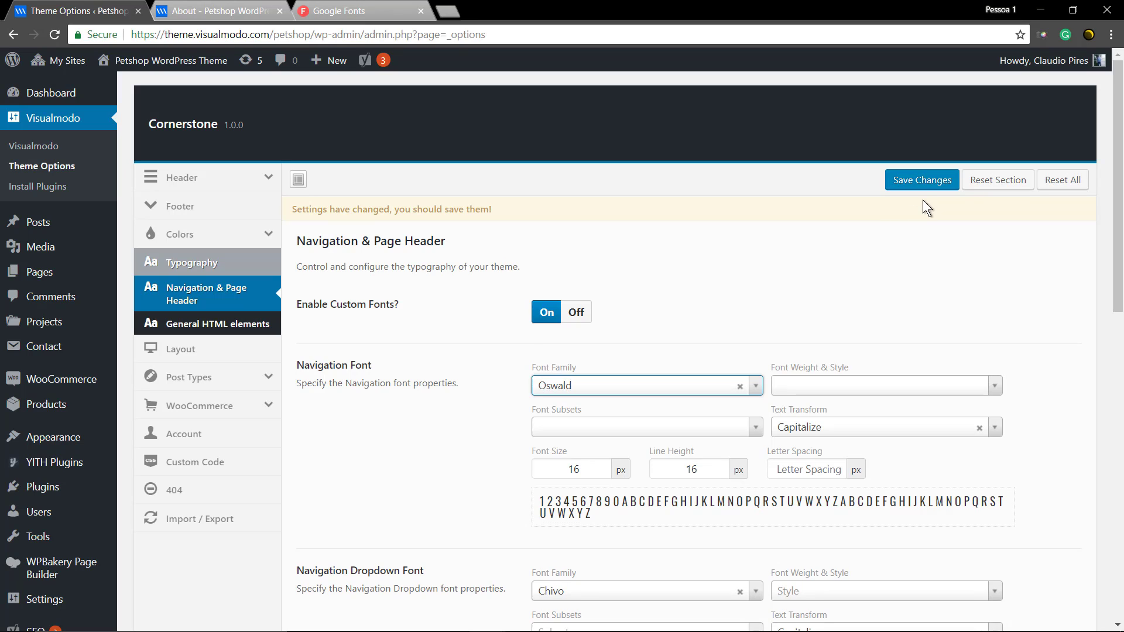
{"action": "scroll", "coordinate": [496, 284], "scroll_direction": "down", "scroll_amount": 3}
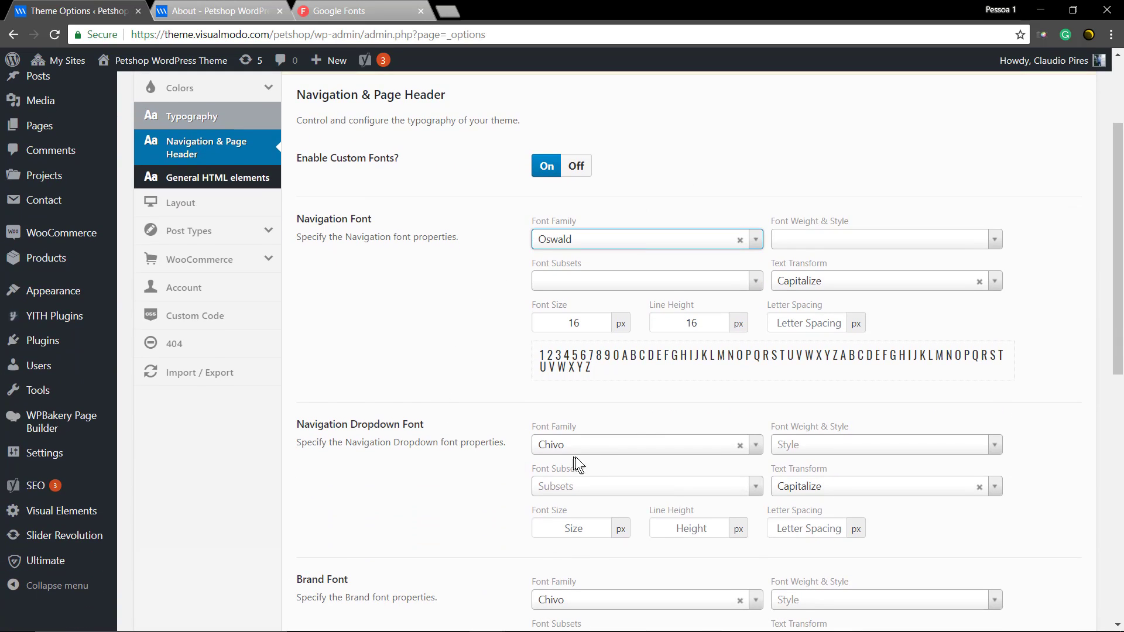
{"action": "scroll", "coordinate": [901, 146], "scroll_direction": "up", "scroll_amount": 3}
{"action": "left_click", "coordinate": [922, 180]}
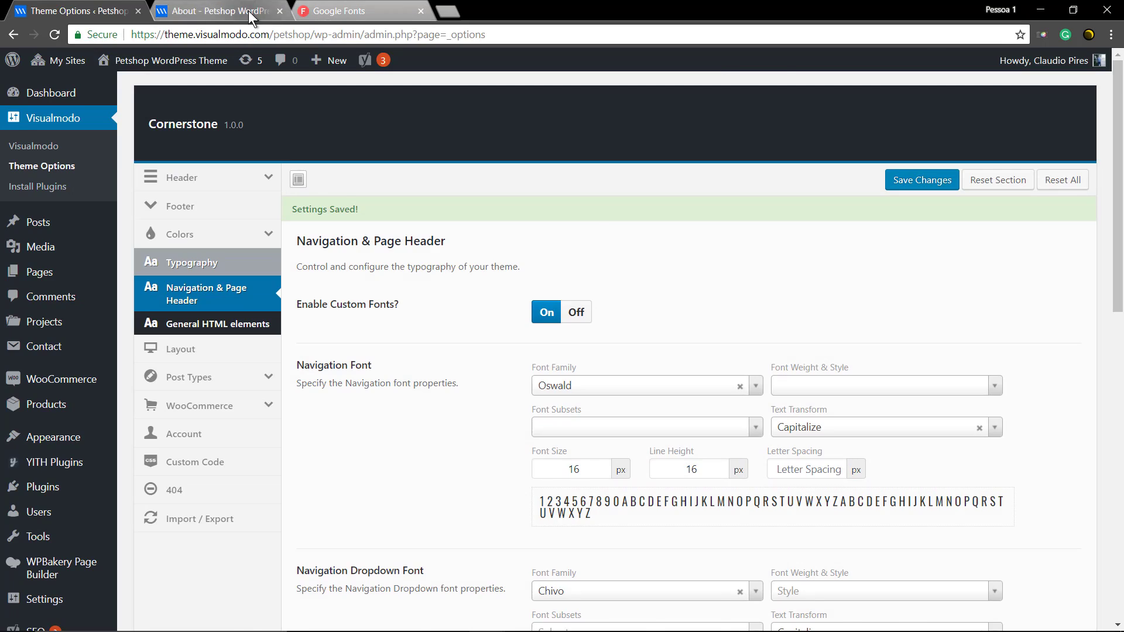
Reload the About page to check the Oswald menu, then scroll to the Brand Font settings.
{"action": "left_click", "coordinate": [250, 17]}
{"action": "key", "text": "F5"}
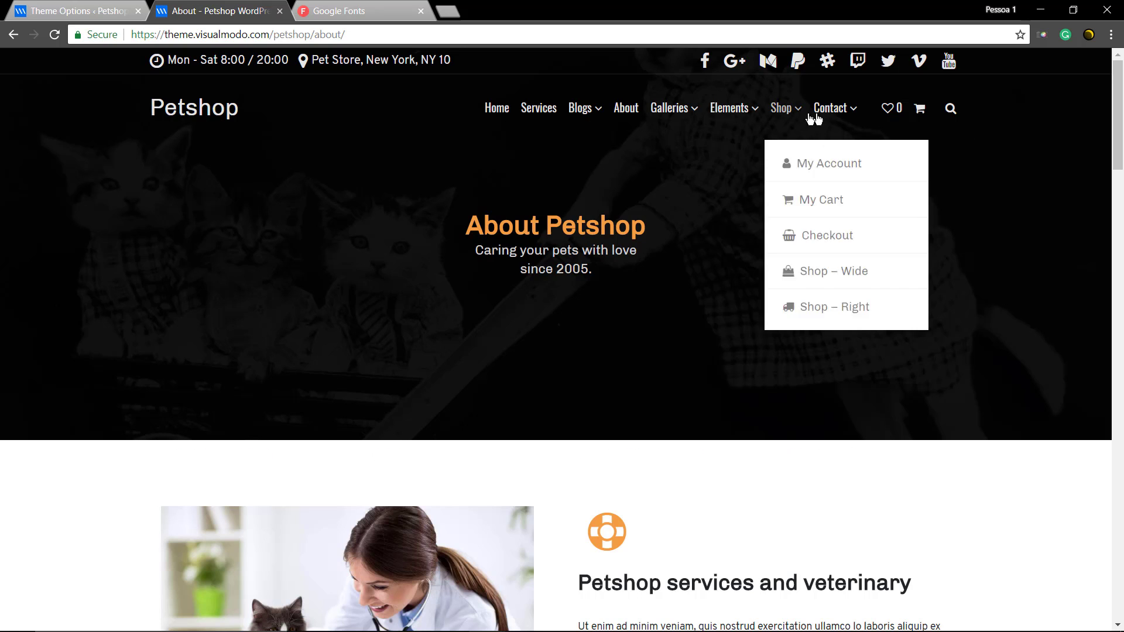
{"action": "left_click", "coordinate": [100, 12]}
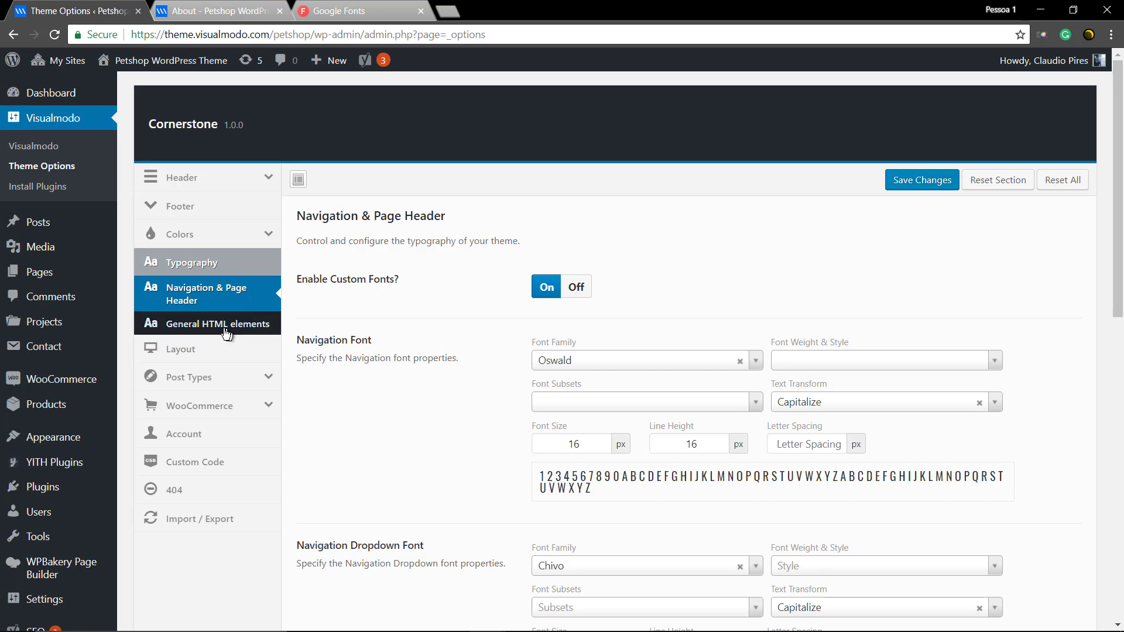
{"action": "scroll", "coordinate": [405, 379], "scroll_direction": "down", "scroll_amount": 5}
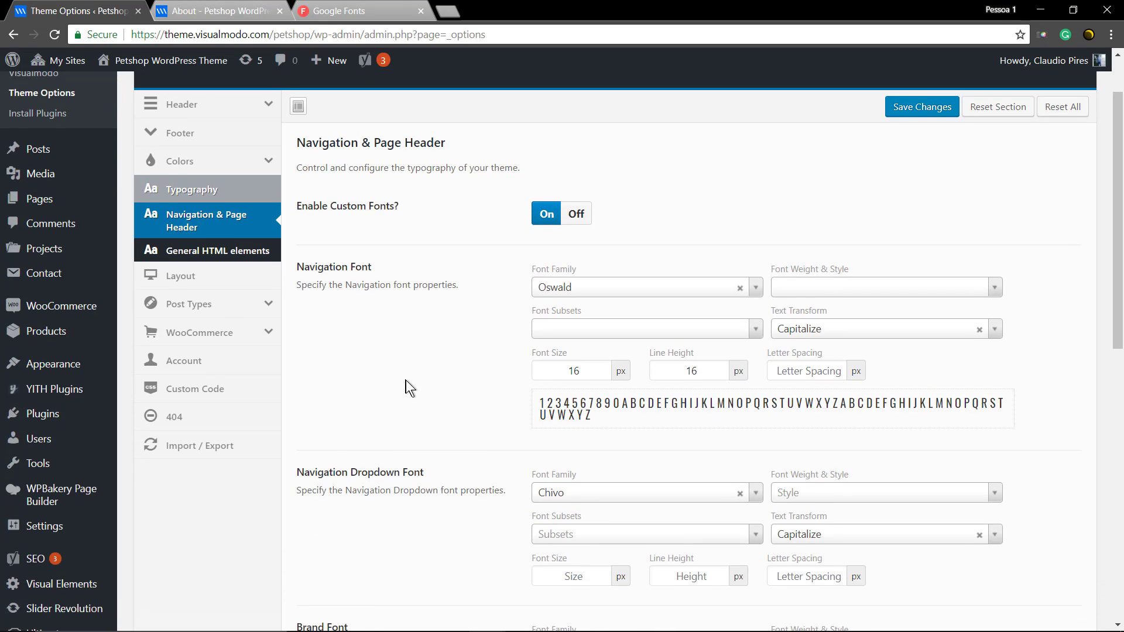
{"action": "scroll", "coordinate": [430, 377], "scroll_direction": "down", "scroll_amount": 1}
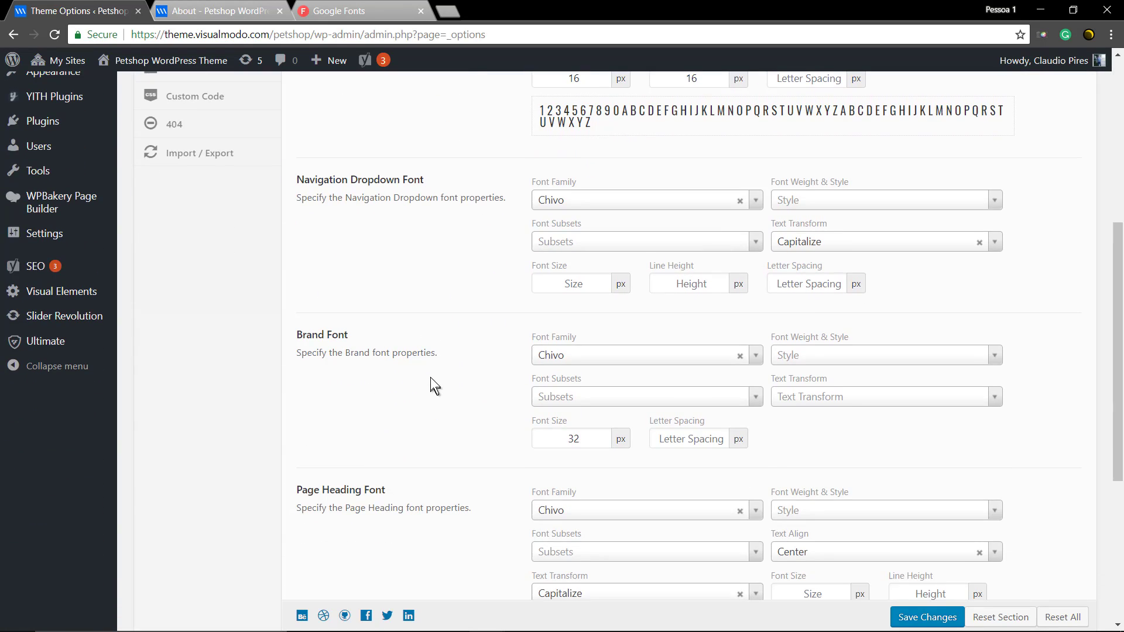
{"action": "scroll", "coordinate": [451, 371], "scroll_direction": "down", "scroll_amount": 2}
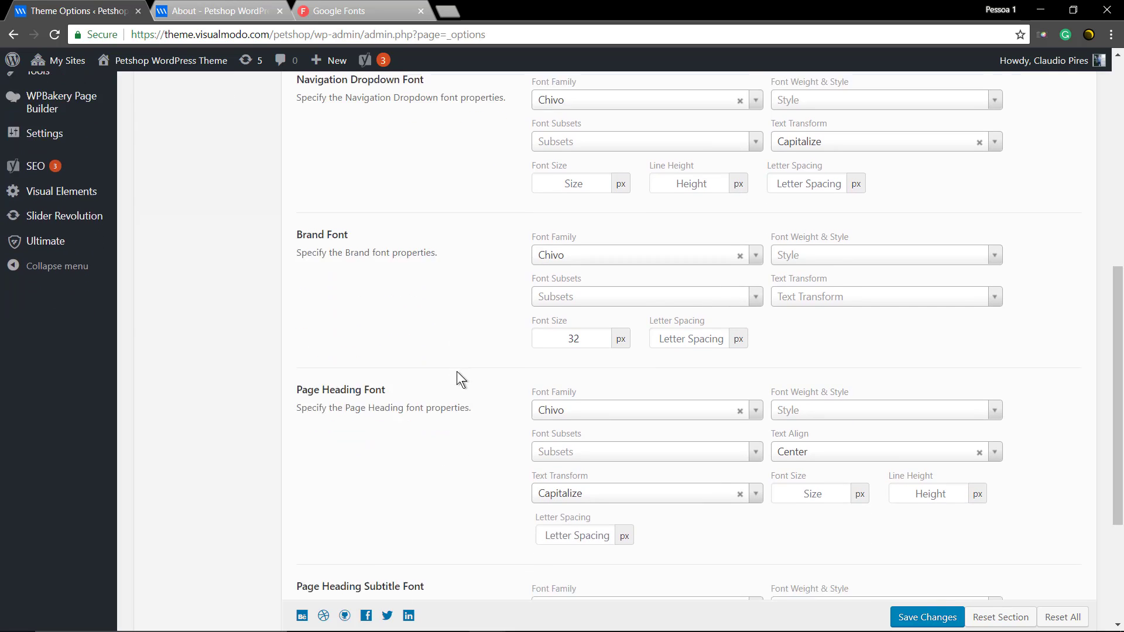
{"action": "scroll", "coordinate": [439, 331], "scroll_direction": "down", "scroll_amount": 3}
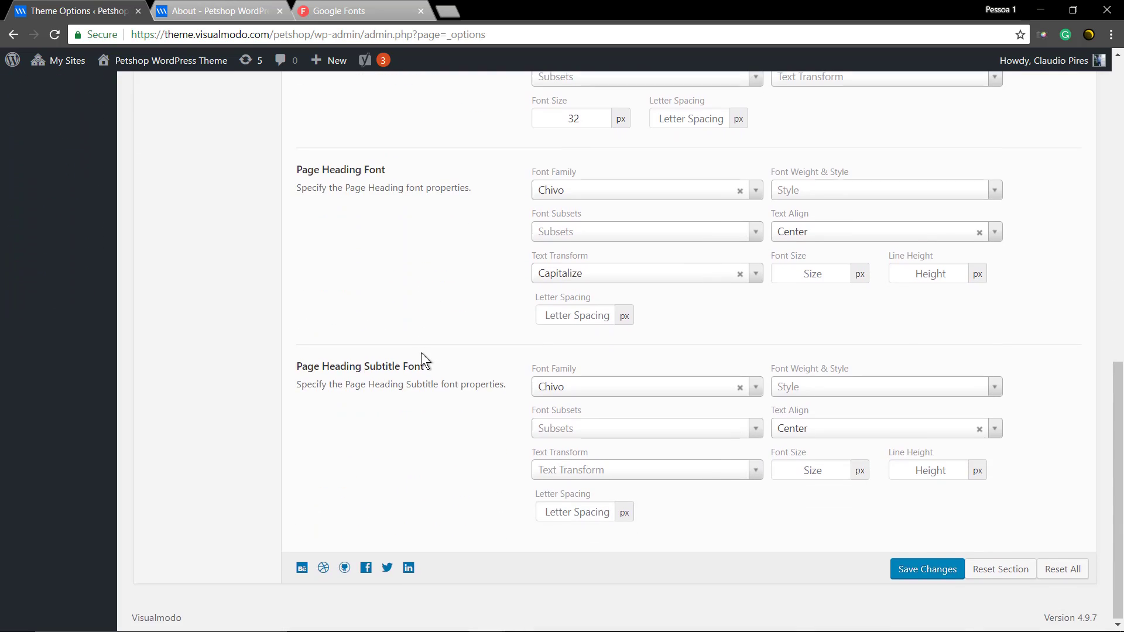
{"action": "scroll", "coordinate": [420, 353], "scroll_direction": "up", "scroll_amount": 2}
{"action": "scroll", "coordinate": [420, 353], "scroll_direction": "up", "scroll_amount": 3}
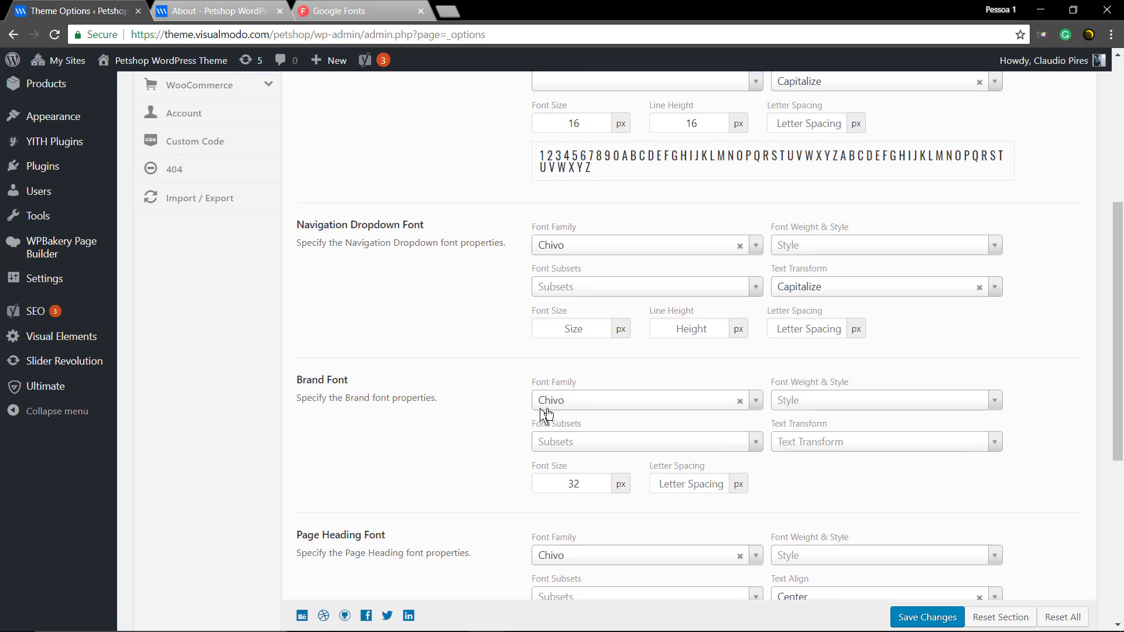
Set the Brand Font family to Oswald and save.
{"action": "left_click", "coordinate": [590, 406]}
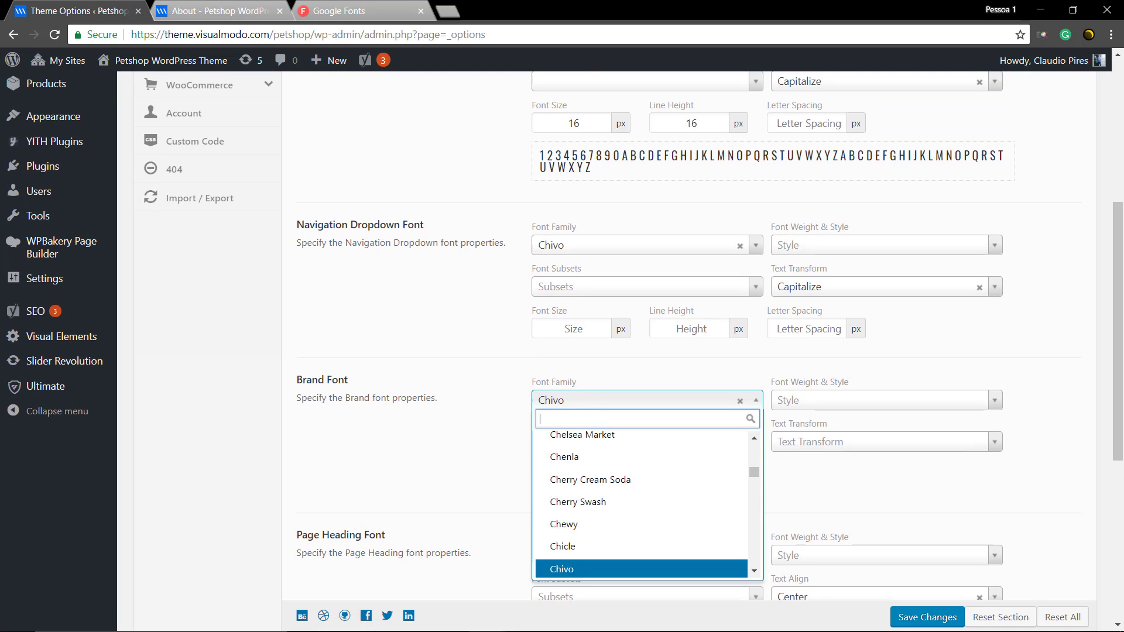
{"action": "type", "text": "os"}
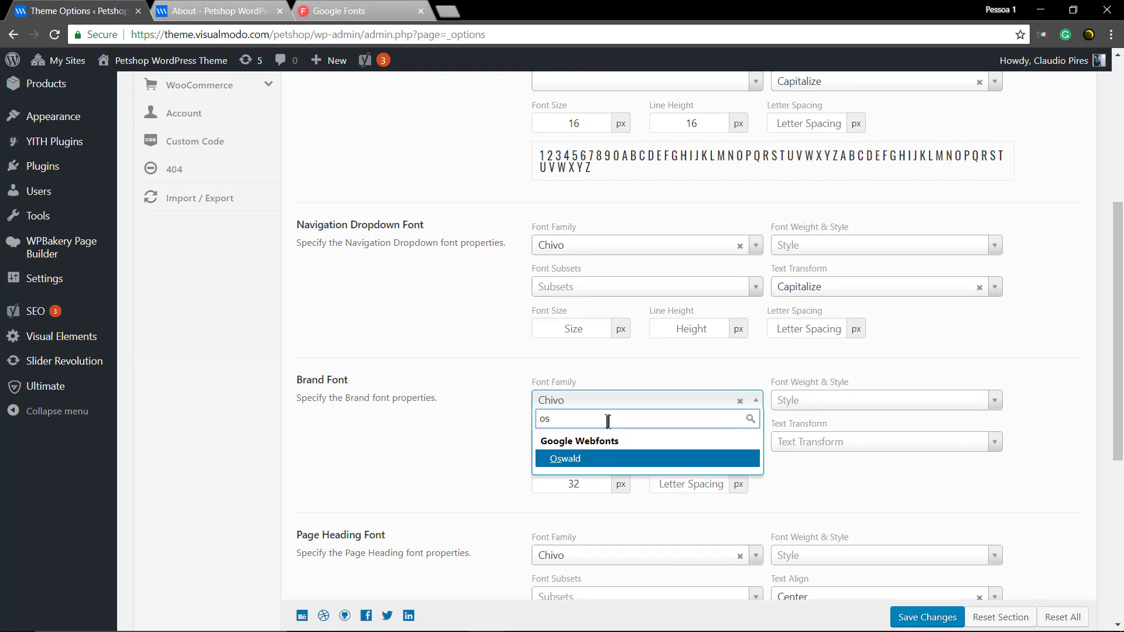
{"action": "left_click", "coordinate": [616, 460]}
{"action": "left_click", "coordinate": [602, 483]}
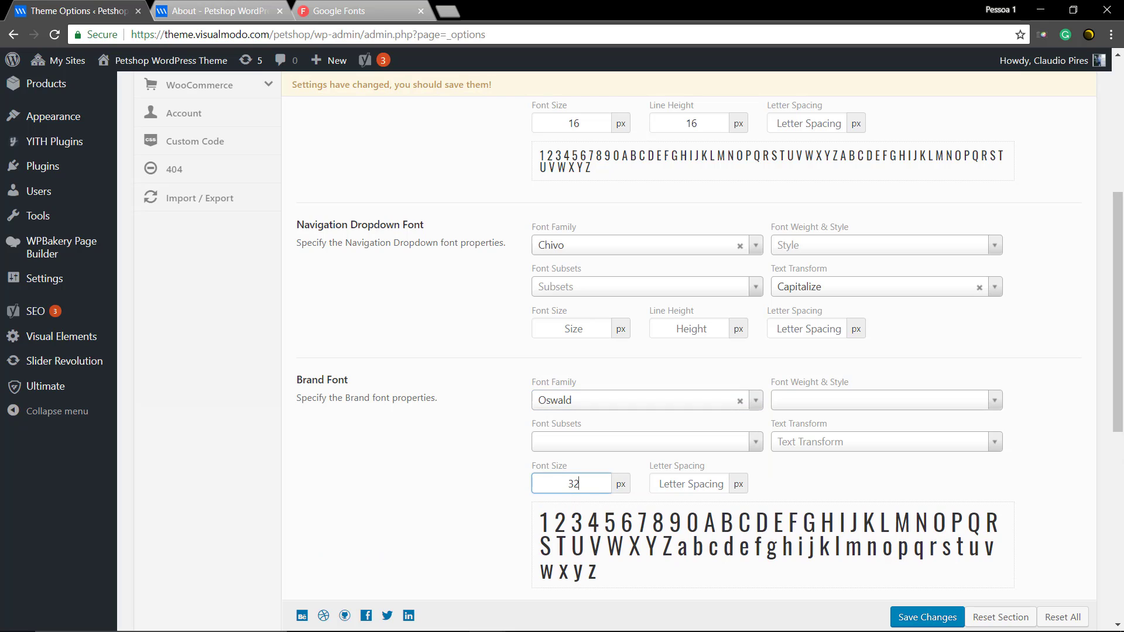
{"action": "left_click", "coordinate": [897, 614]}
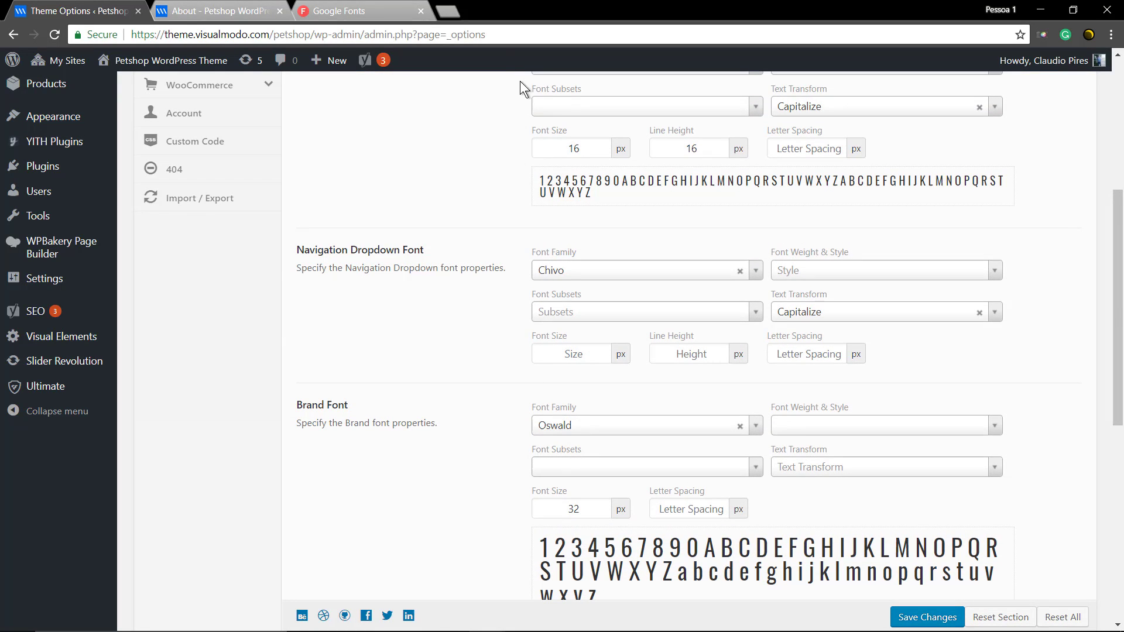
Reload the About page to check the Oswald Petshop logo, then return to Theme Options.
{"action": "left_click", "coordinate": [223, 10]}
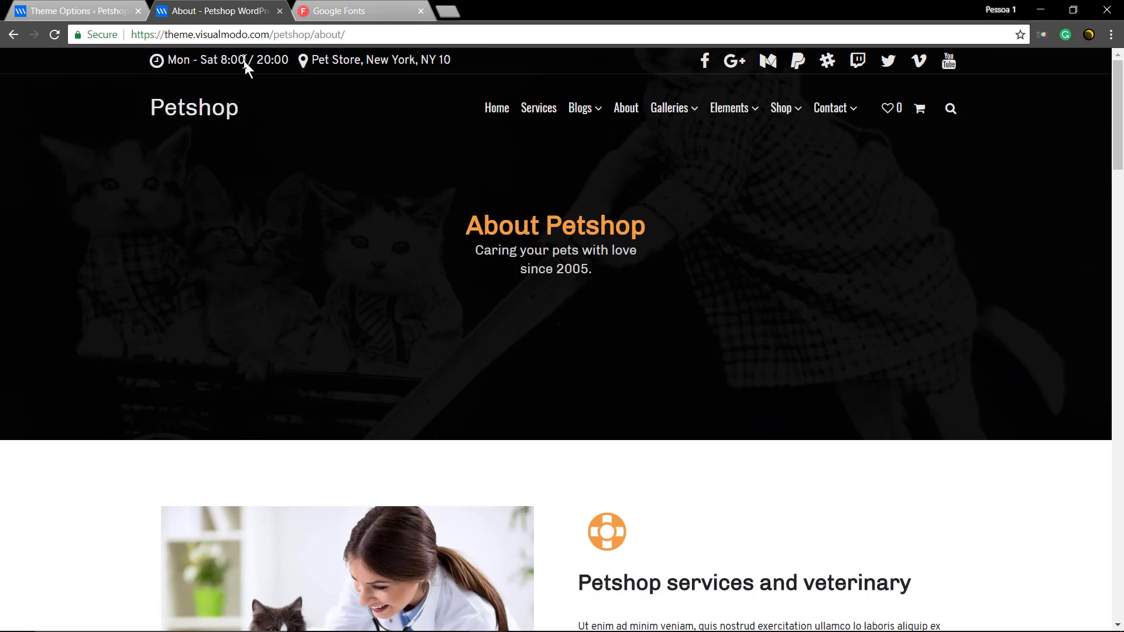
{"action": "key", "text": "F5"}
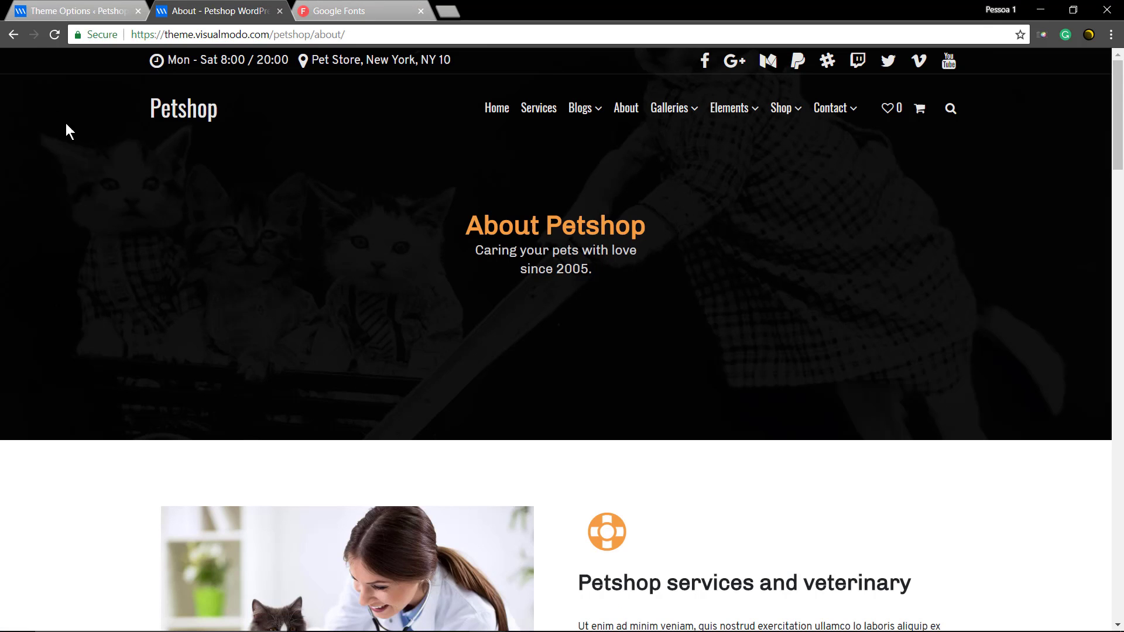
{"action": "left_click", "coordinate": [51, 12]}
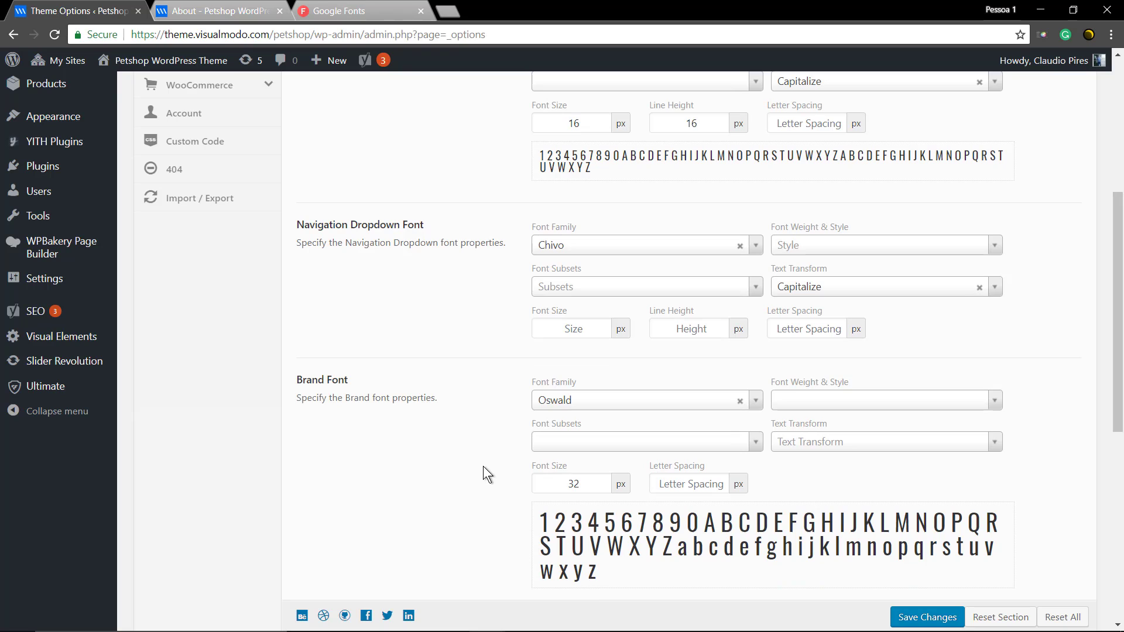
Set Brand Font text transform to Uppercase, save, and reload the About page to check.
{"action": "left_click", "coordinate": [828, 446]}
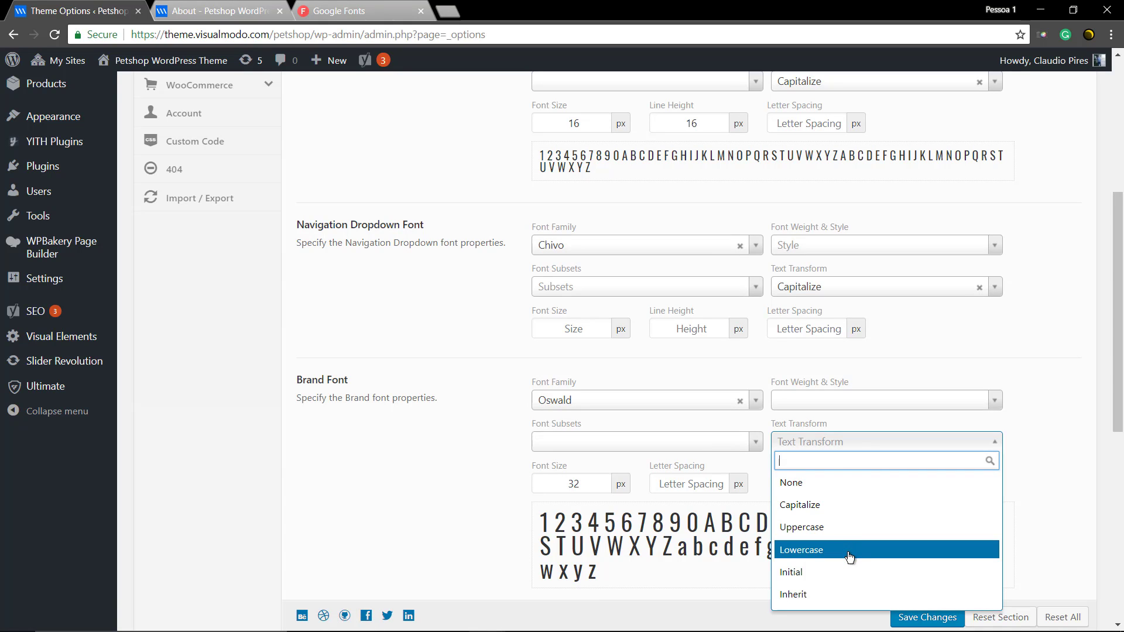
{"action": "left_click", "coordinate": [841, 531]}
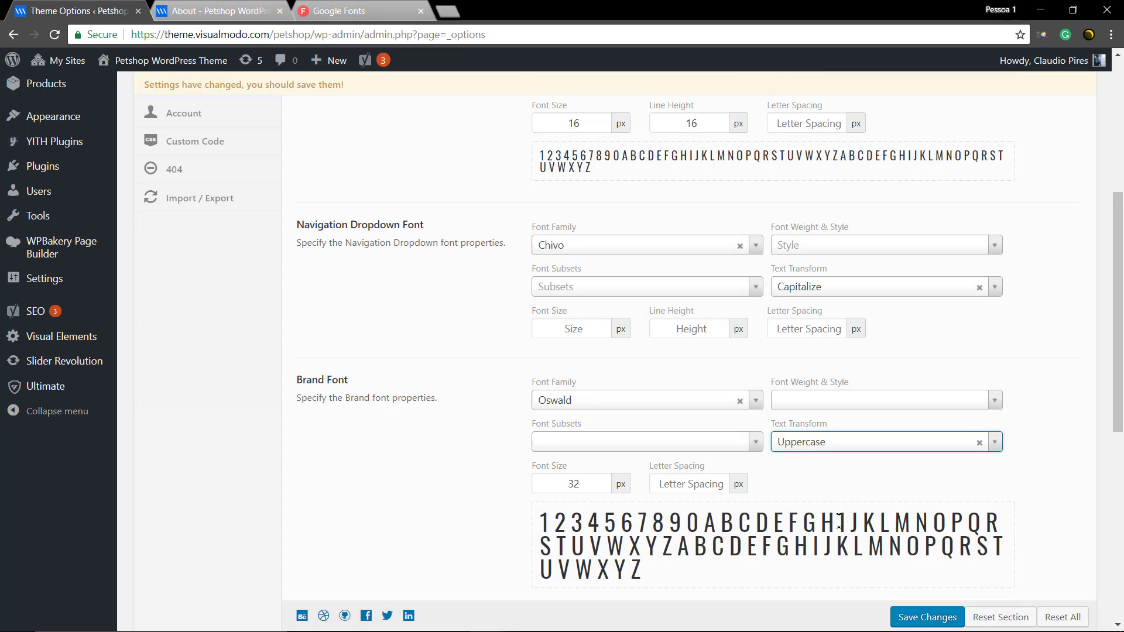
{"action": "left_click", "coordinate": [901, 616]}
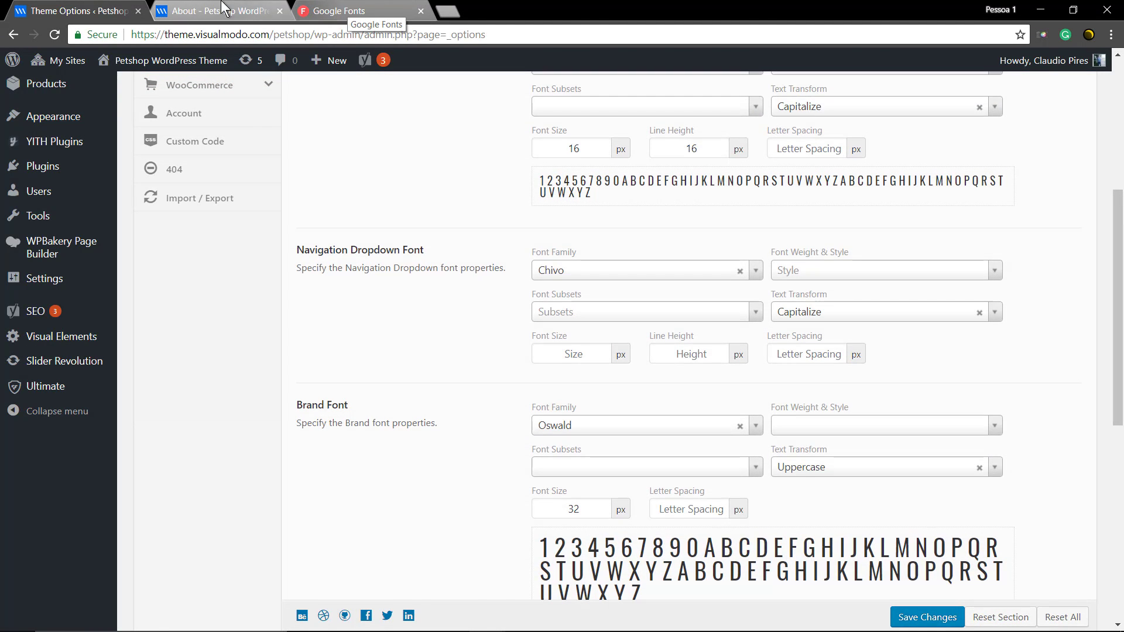
{"action": "left_click", "coordinate": [222, 11]}
{"action": "key", "text": "F5"}
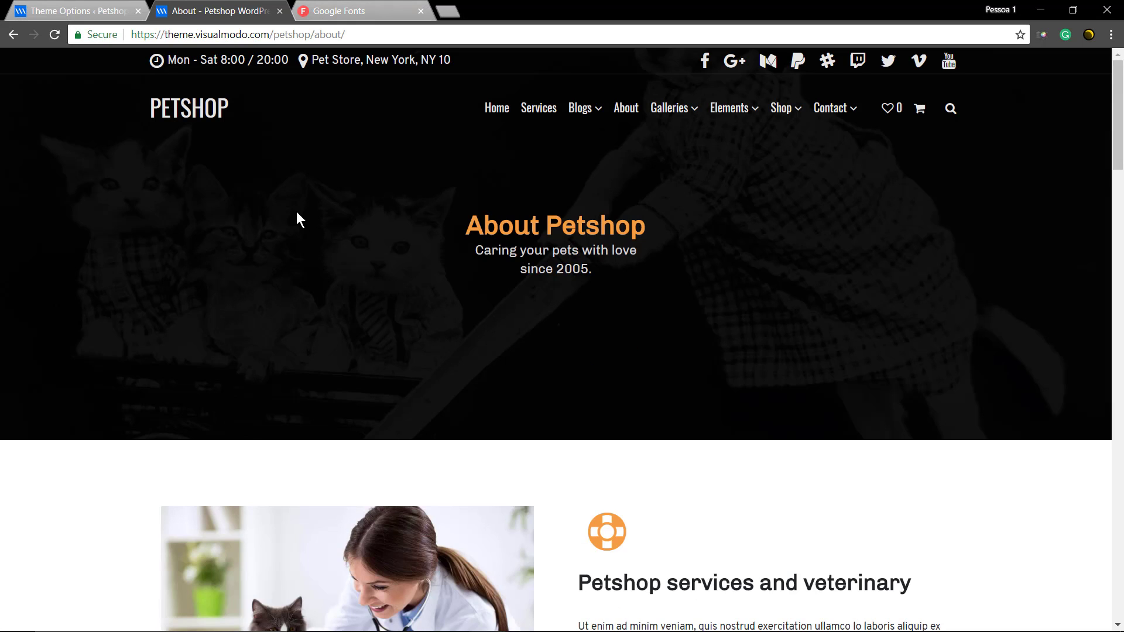
Back in Theme Options, enter 8 as the Brand Font letter spacing.
{"action": "left_click", "coordinate": [97, 12]}
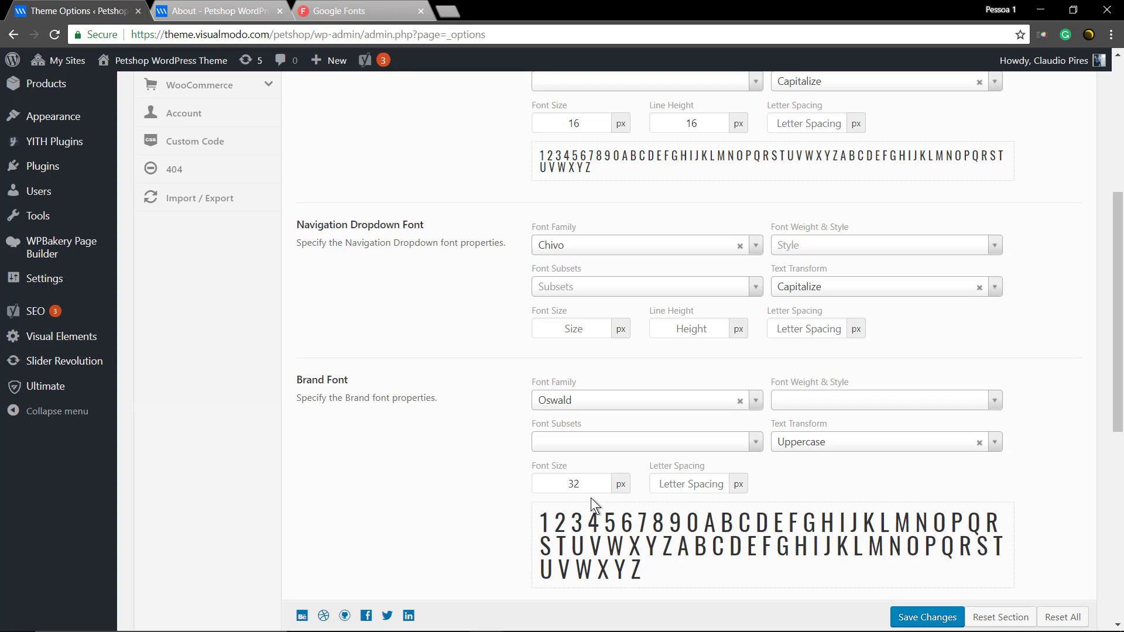
{"action": "left_click", "coordinate": [689, 483]}
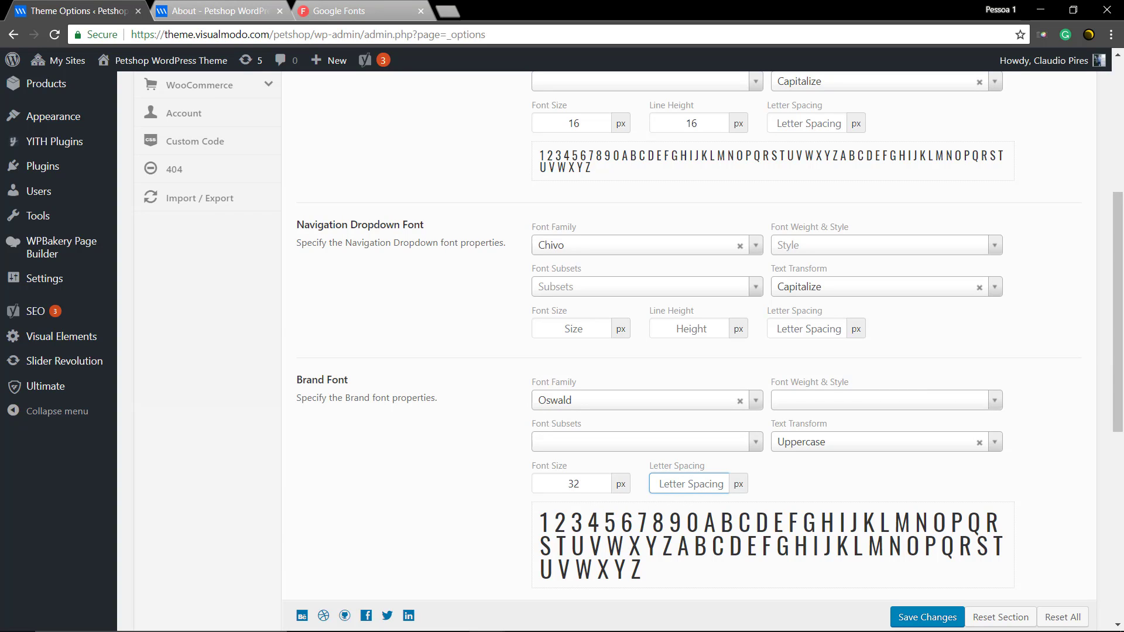
{"action": "type", "text": "8"}
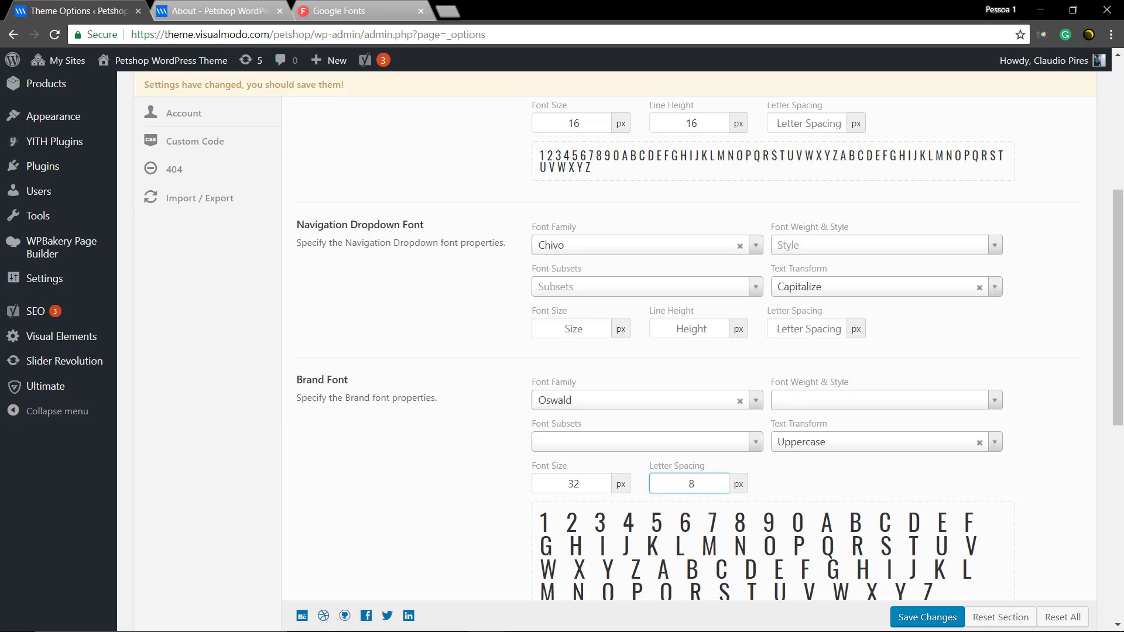
Save the 8 px brand letter spacing and reload the About page to see the spaced PETSHOP logo.
{"action": "left_click", "coordinate": [806, 479]}
{"action": "left_click", "coordinate": [917, 618]}
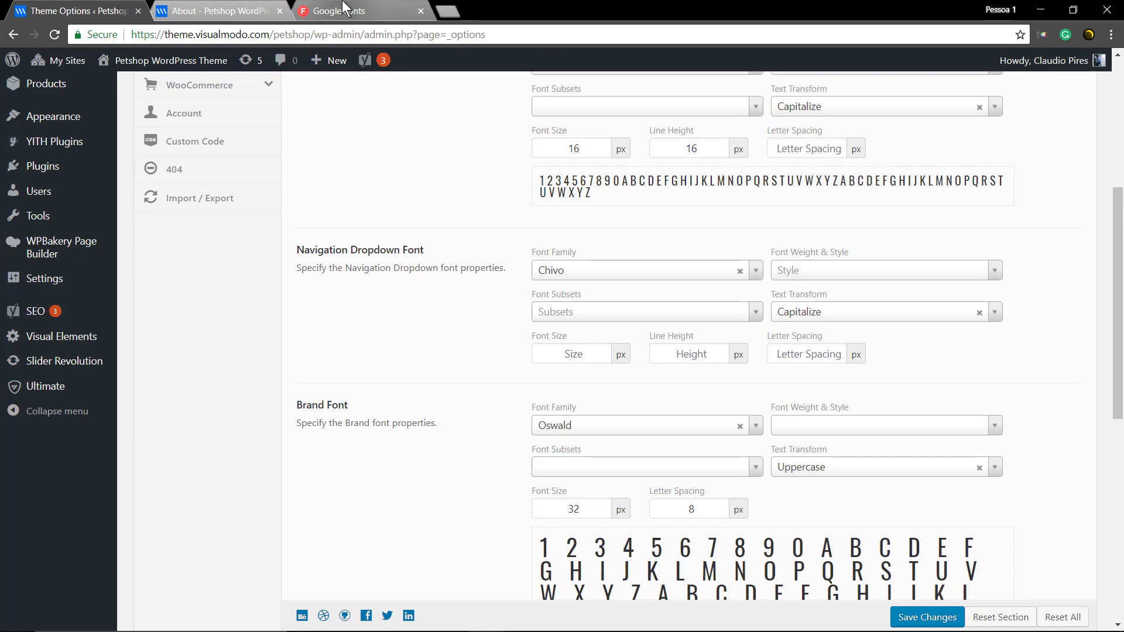
{"action": "left_click", "coordinate": [344, 7]}
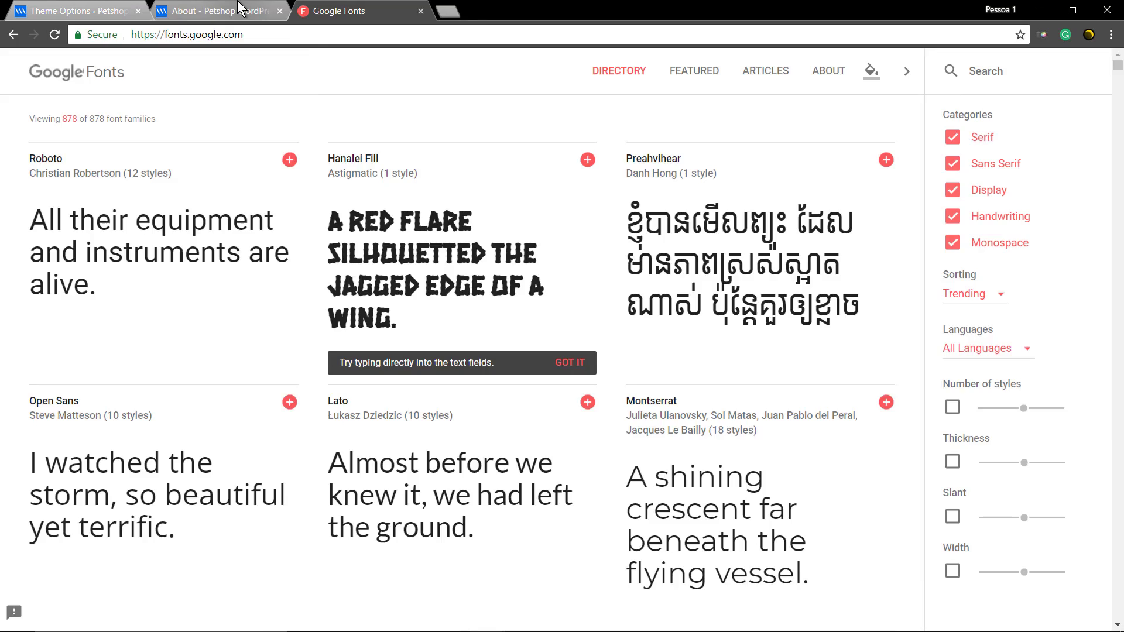
{"action": "left_click", "coordinate": [217, 10]}
{"action": "key", "text": "F5"}
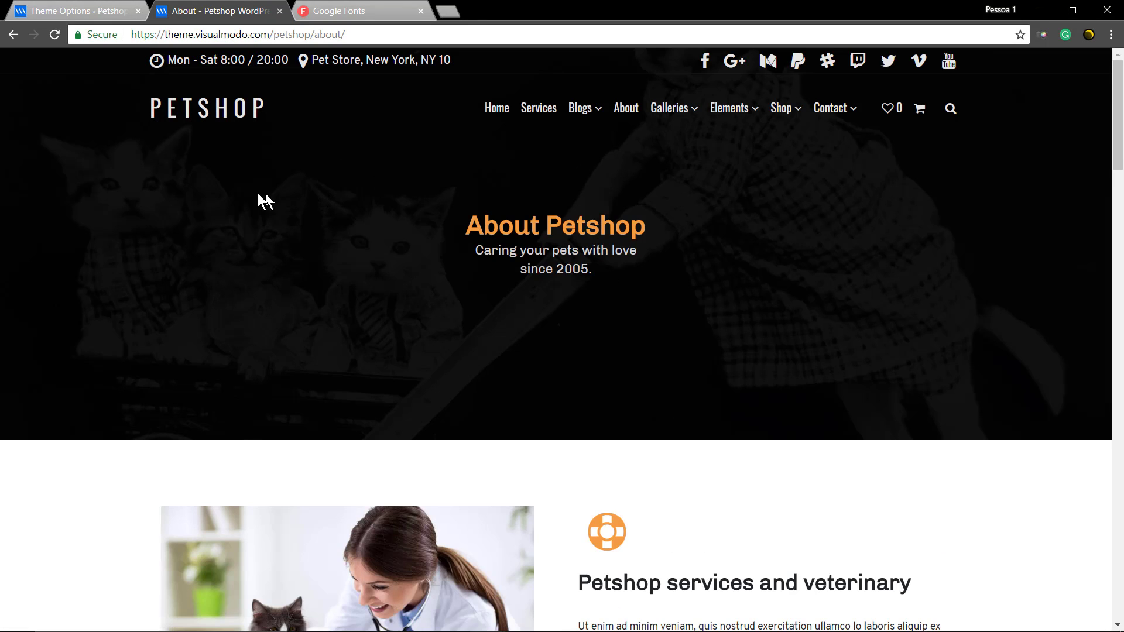
{"action": "left_click", "coordinate": [79, 11]}
Clear the Brand Font letter spacing and Uppercase transform, then save.
{"action": "double_click", "coordinate": [691, 483]}
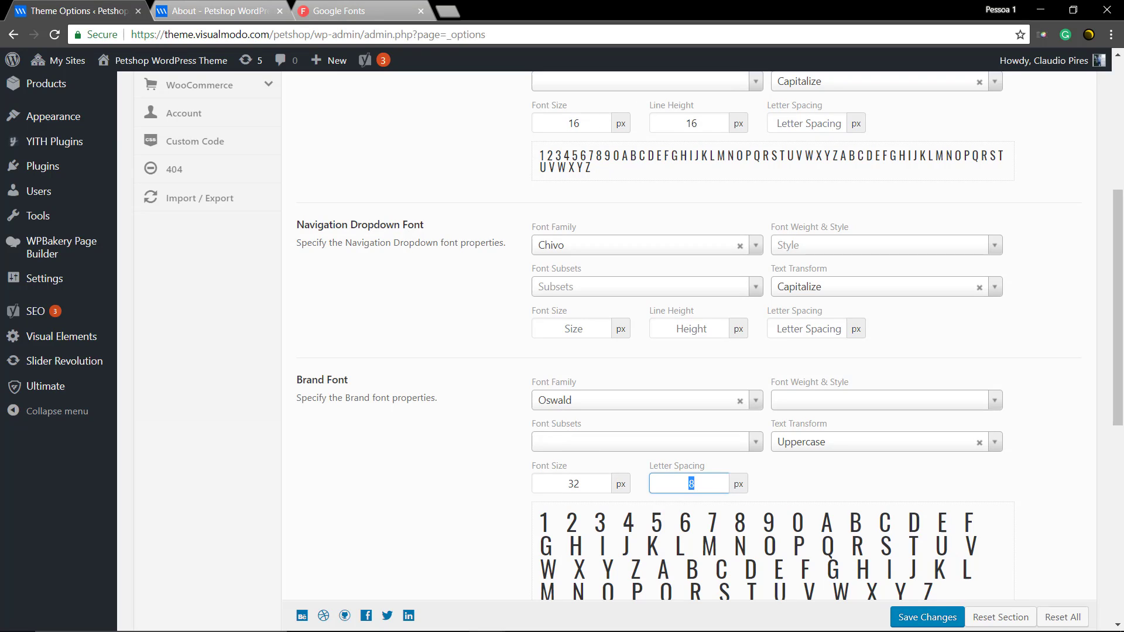
{"action": "key", "text": "BackSpace"}
{"action": "left_click", "coordinate": [427, 461]}
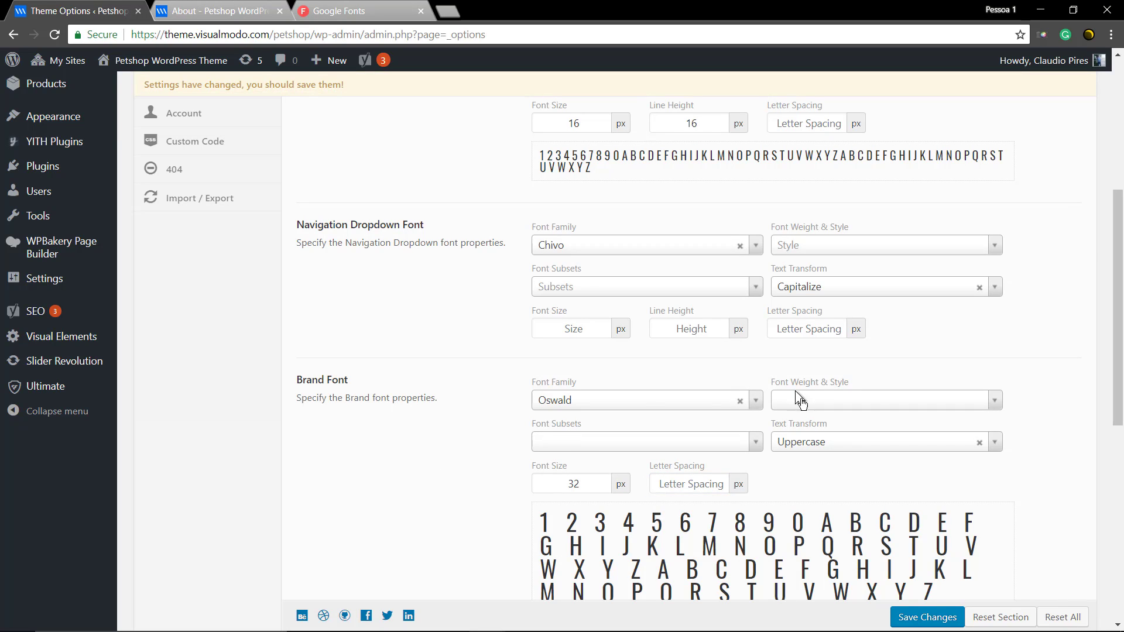
{"action": "left_click", "coordinate": [829, 443]}
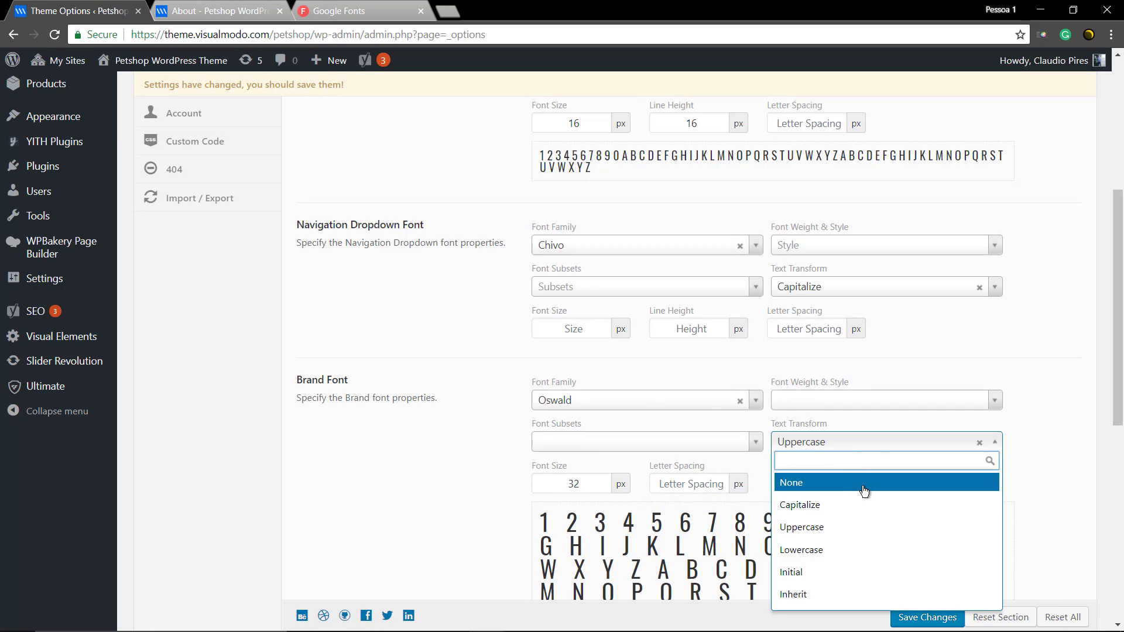
{"action": "left_click", "coordinate": [978, 446]}
{"action": "left_click", "coordinate": [979, 443]}
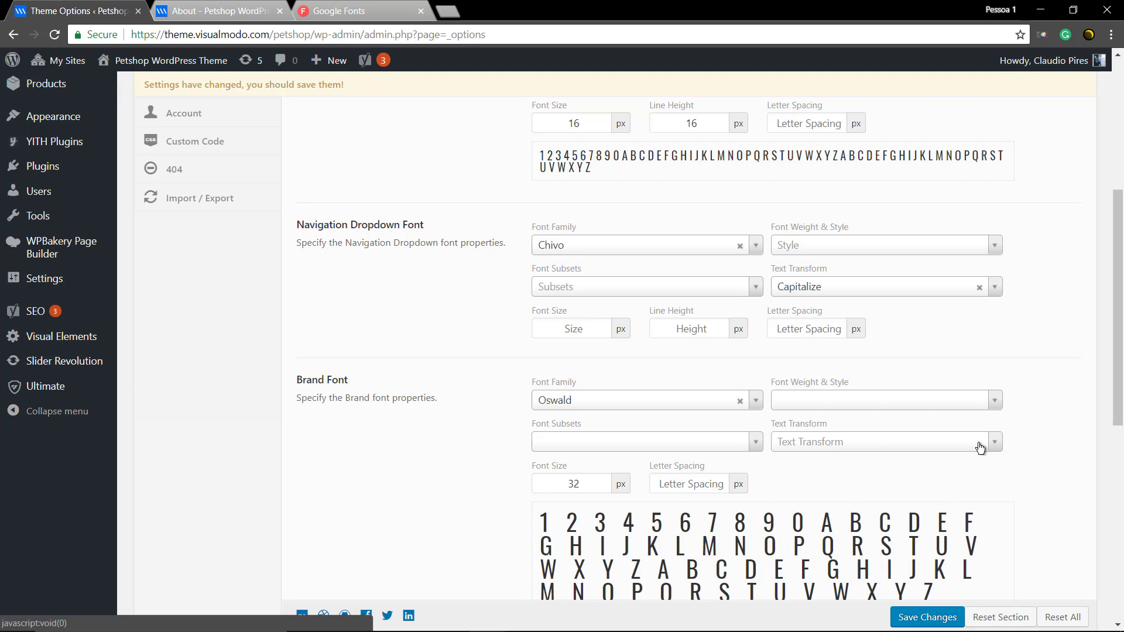
{"action": "left_click", "coordinate": [907, 618]}
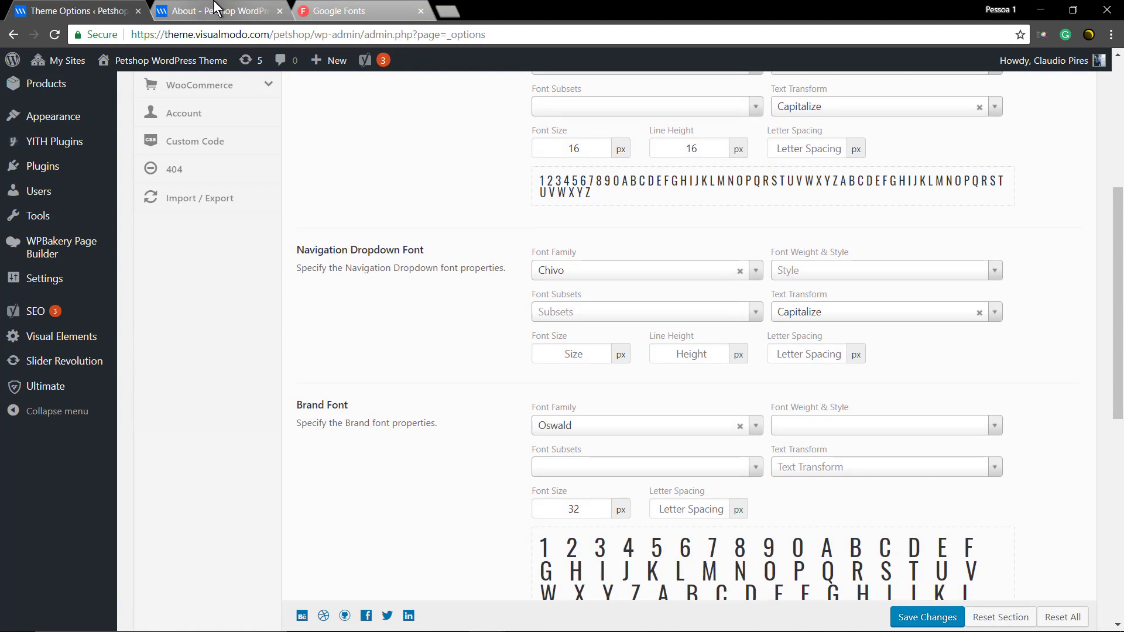
Reload the About page to confirm the plain 'Petshop' logo, then return to Theme Options.
{"action": "left_click", "coordinate": [211, 12]}
{"action": "key", "text": "F5"}
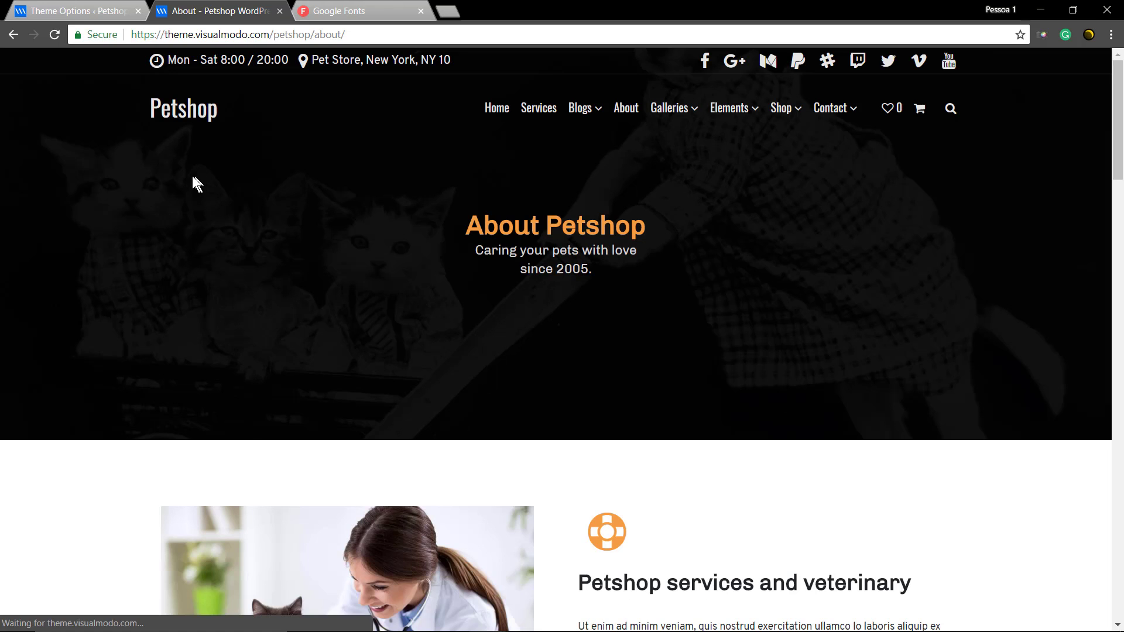
{"action": "left_click", "coordinate": [82, 10]}
Under General HTML elements, change the Body Font from Overpass to Oswald and save.
{"action": "scroll", "coordinate": [261, 337], "scroll_direction": "up", "scroll_amount": 4}
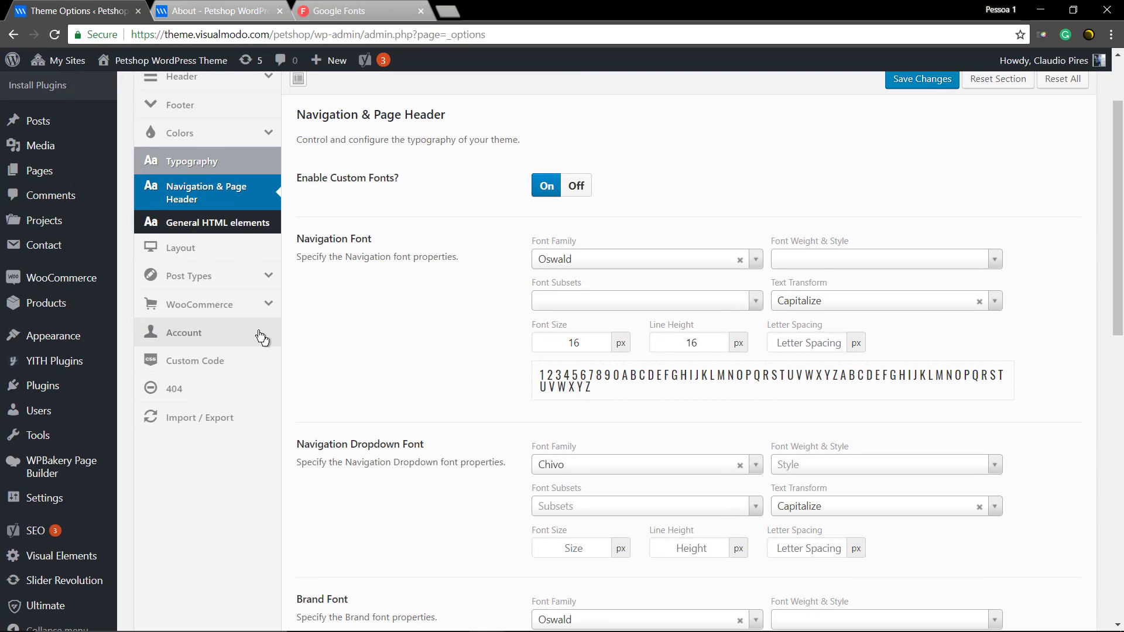
{"action": "left_click", "coordinate": [208, 222]}
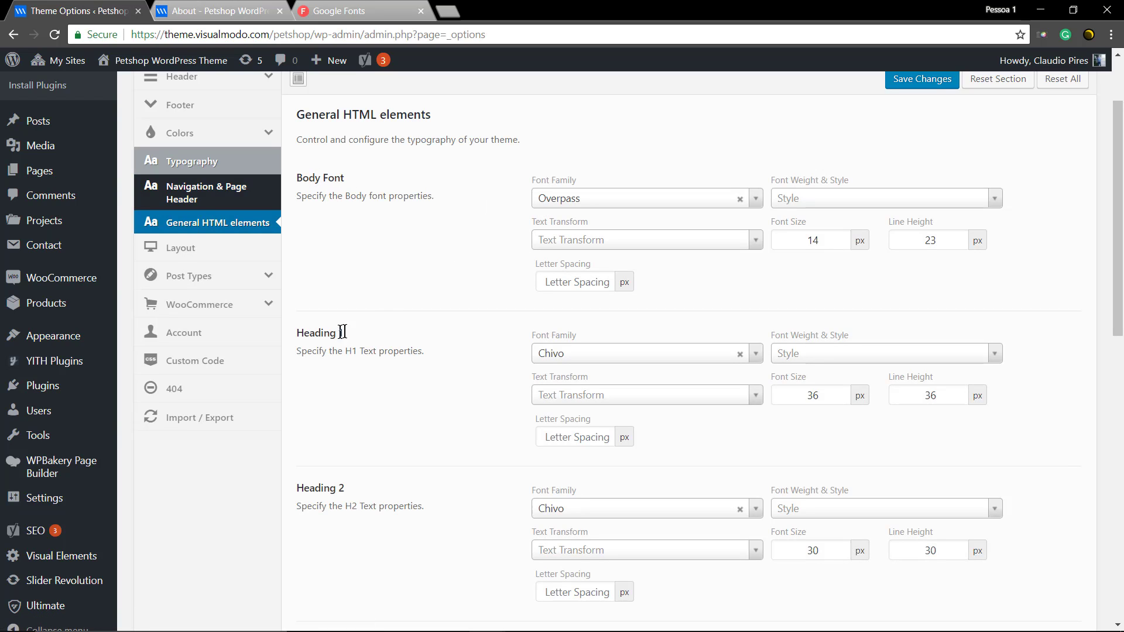
{"action": "left_click", "coordinate": [585, 200]}
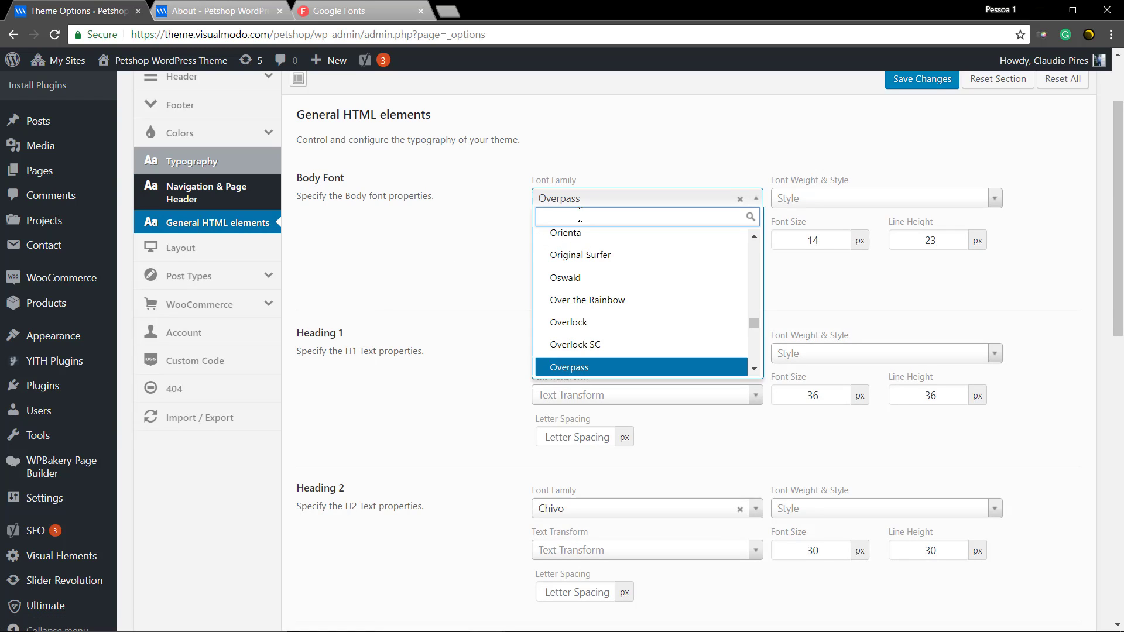
{"action": "type", "text": "o"}
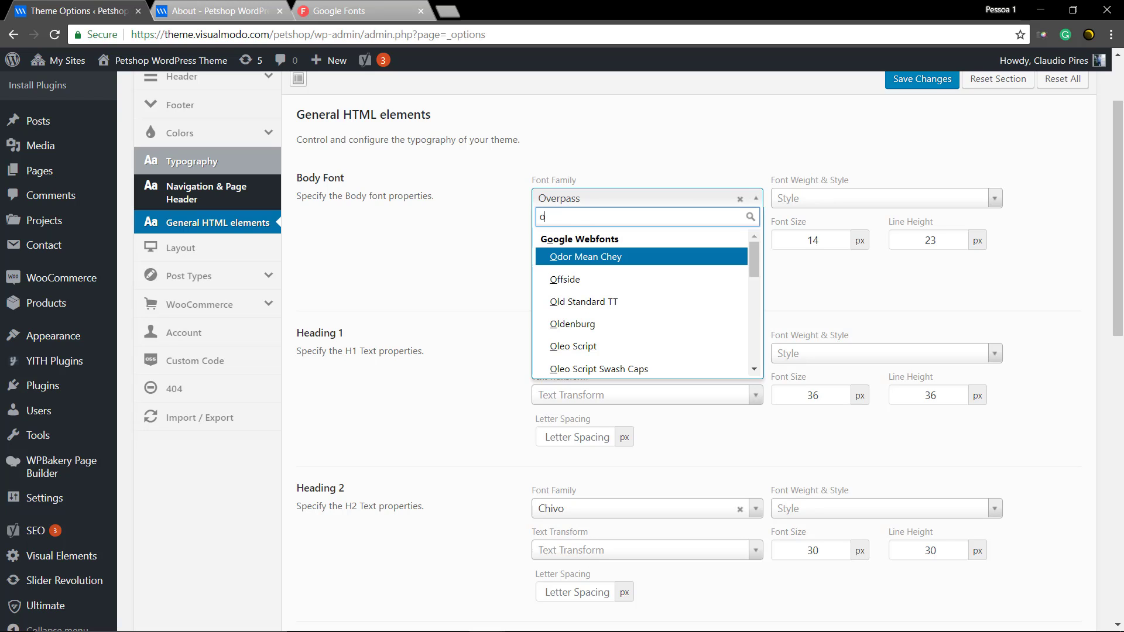
{"action": "type", "text": "s"}
{"action": "left_click", "coordinate": [556, 258]}
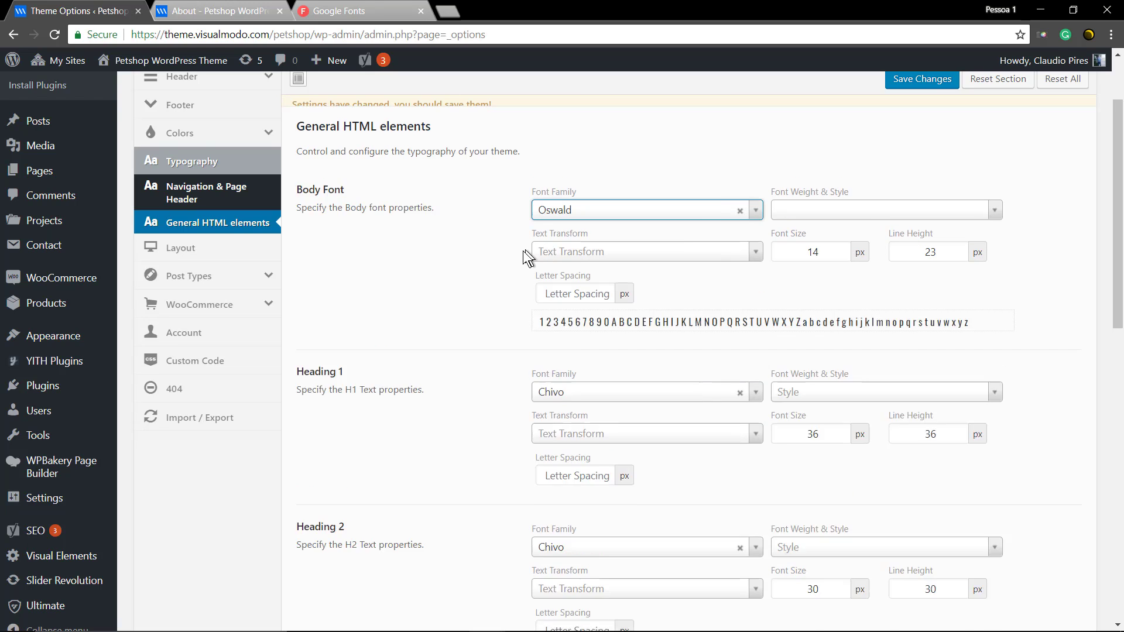
{"action": "left_click", "coordinate": [904, 79]}
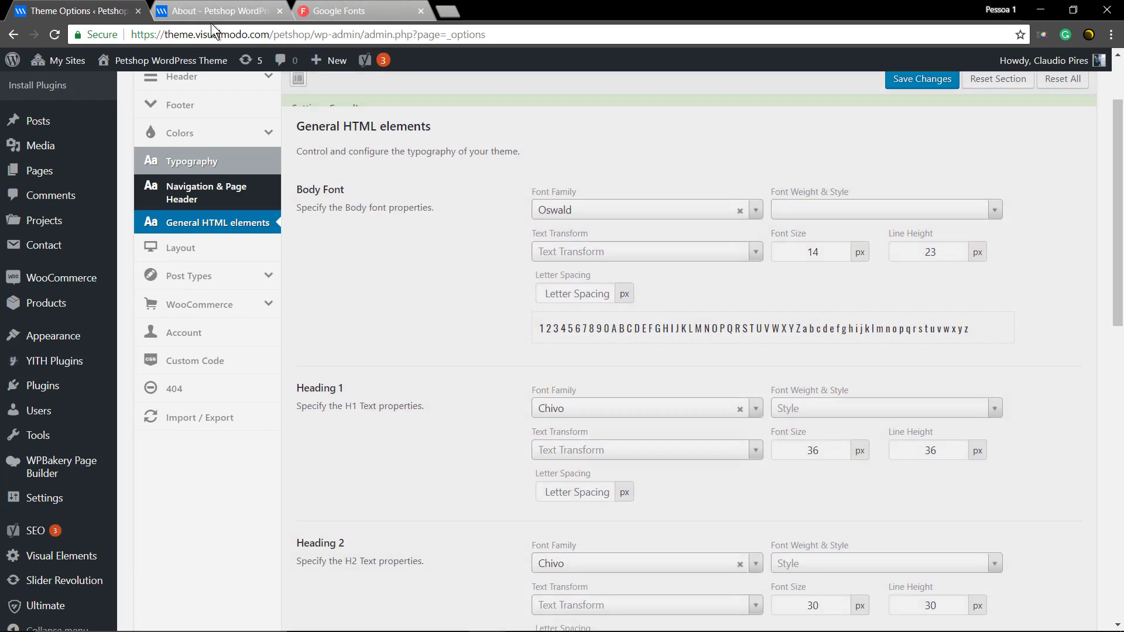
Inspect the About page paragraph text in Oswald, then return to Theme Options.
{"action": "left_click", "coordinate": [212, 11]}
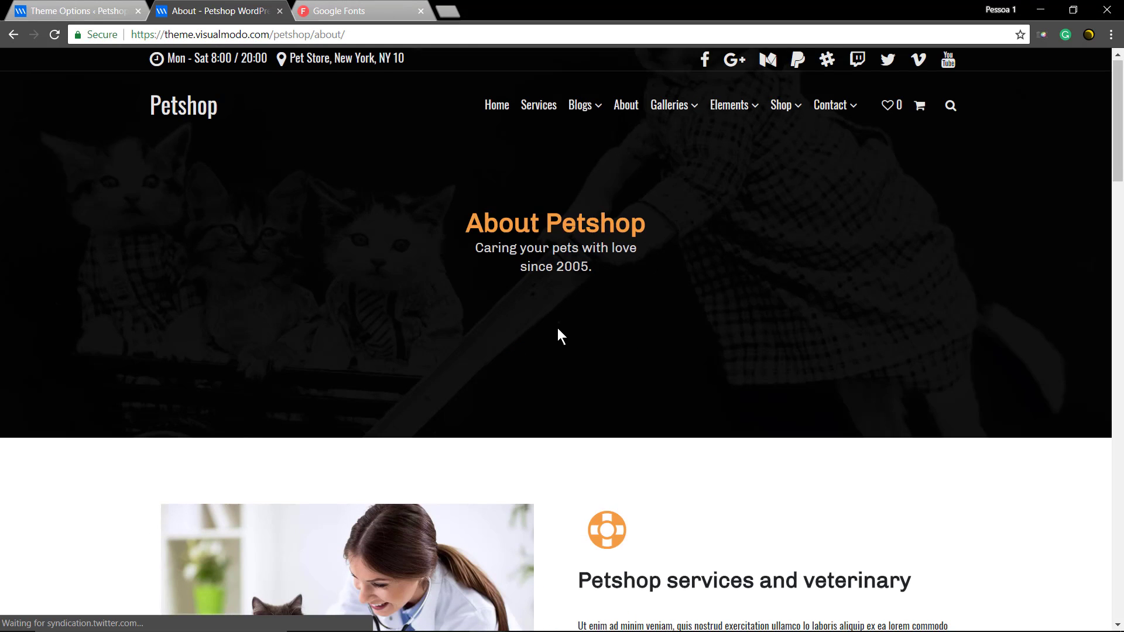
{"action": "scroll", "coordinate": [560, 318], "scroll_direction": "down", "scroll_amount": 4}
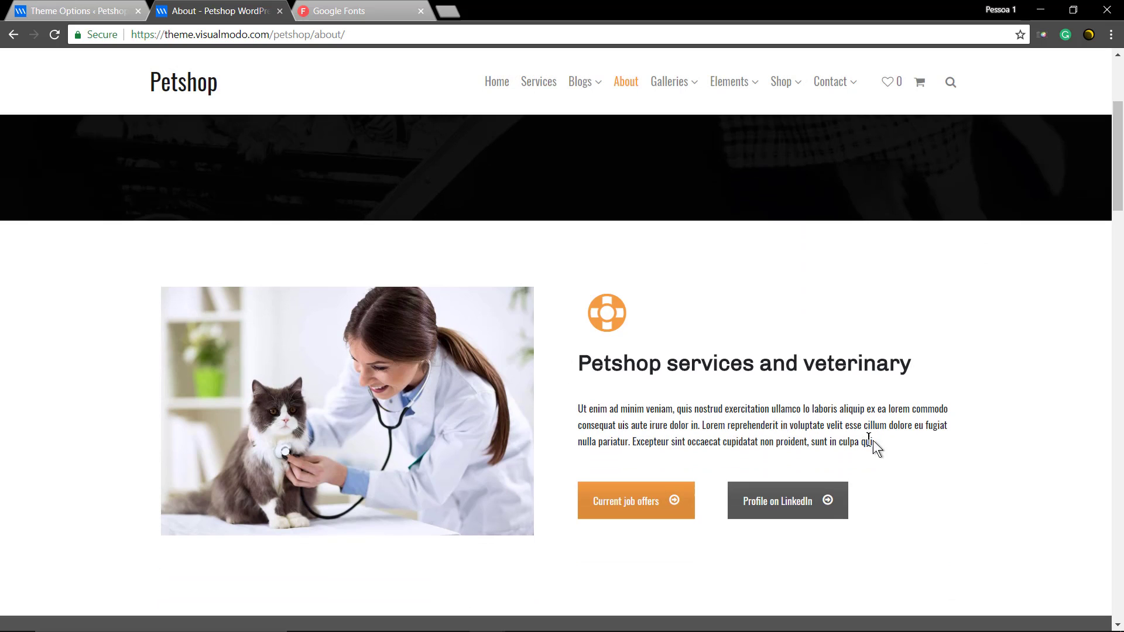
{"action": "mouse_move", "coordinate": [875, 443]}
{"action": "left_mouse_down"}
{"action": "mouse_move", "coordinate": [565, 402]}
{"action": "mouse_move", "coordinate": [876, 455]}
{"action": "left_mouse_up"}
{"action": "left_click", "coordinate": [76, 11]}
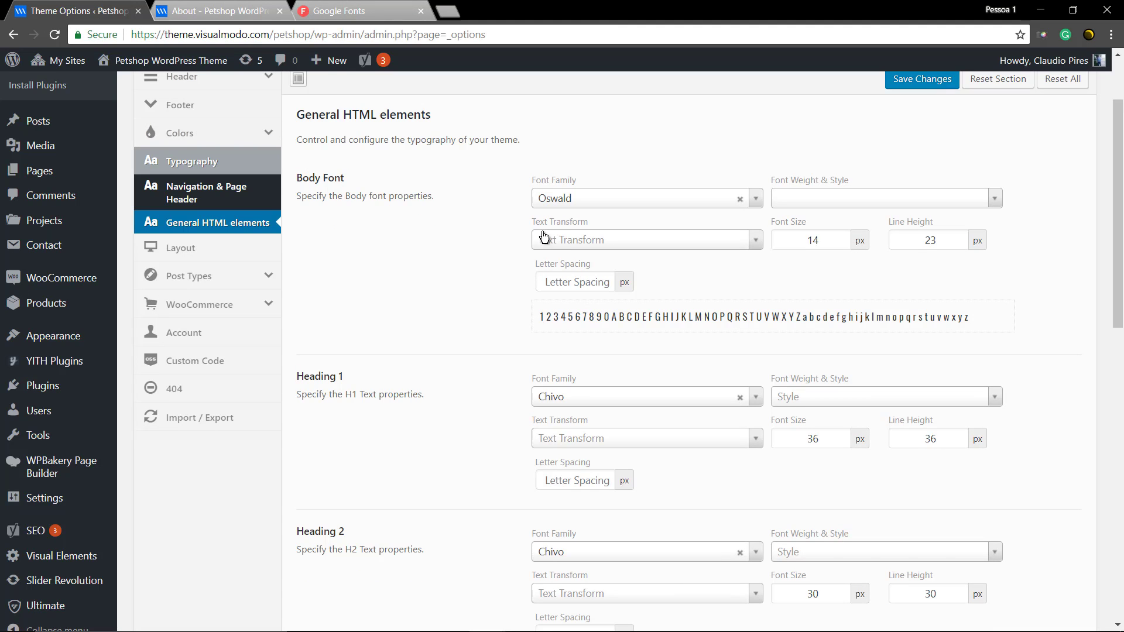
Change the Heading 1 font family from Chivo to Oswald and save.
{"action": "left_click", "coordinate": [574, 400]}
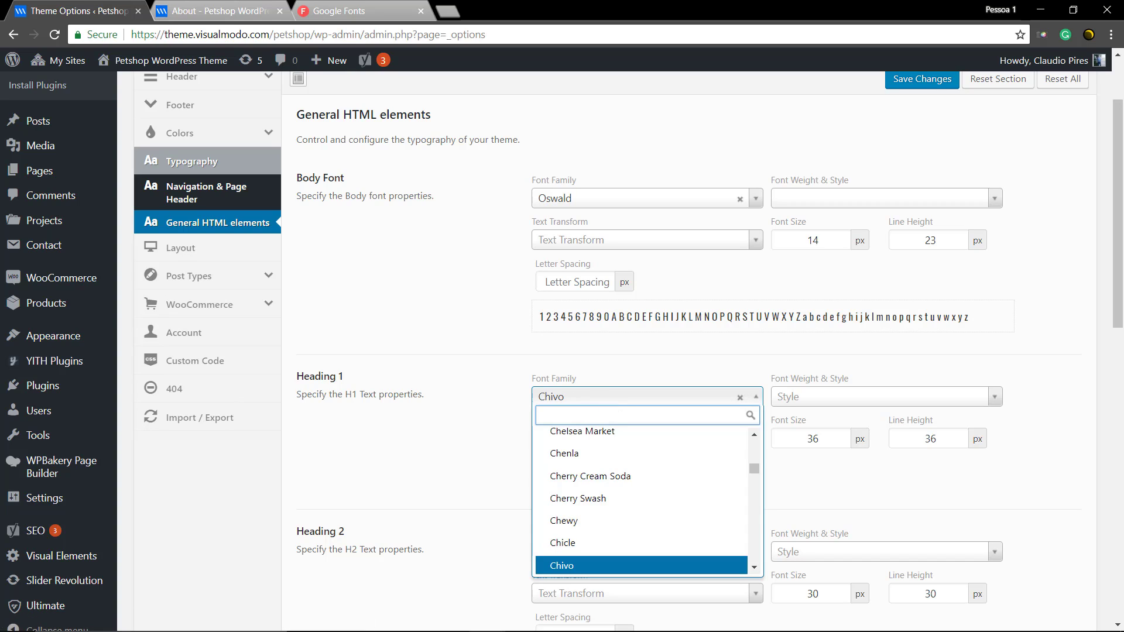
{"action": "type", "text": "ow"}
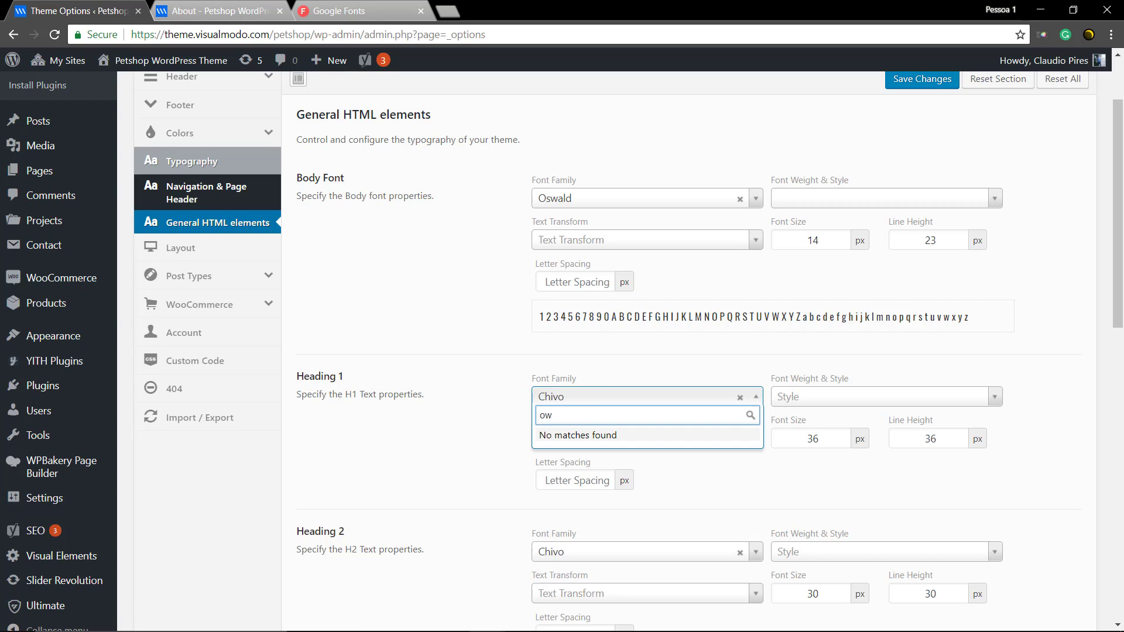
{"action": "key", "text": "BackSpace"}
{"action": "type", "text": "s"}
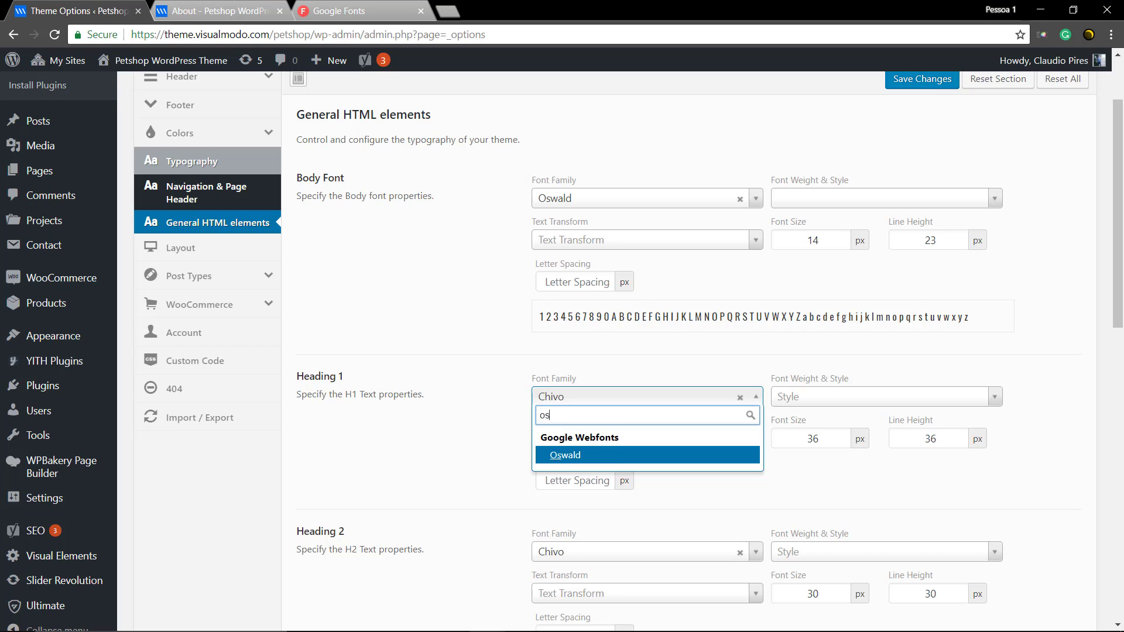
{"action": "left_click", "coordinate": [637, 456]}
{"action": "left_click", "coordinate": [916, 81]}
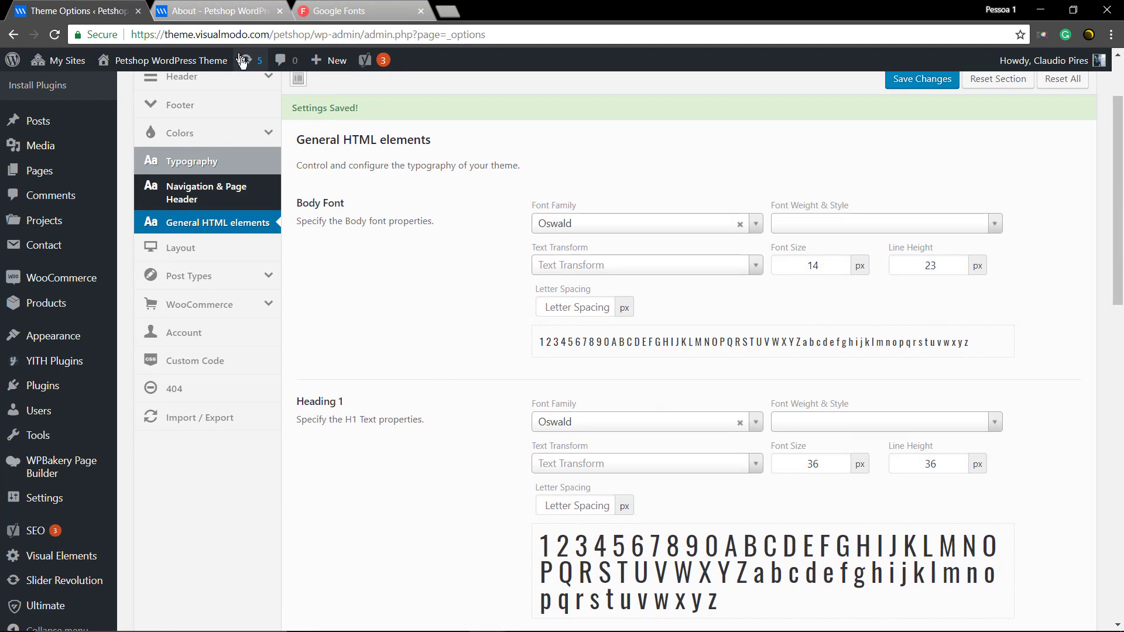
Reload the About page to verify the Oswald About Petshop title, then return to Theme Options.
{"action": "left_click", "coordinate": [228, 18]}
{"action": "scroll", "coordinate": [352, 292], "scroll_direction": "up", "scroll_amount": 5}
{"action": "key", "text": "F5"}
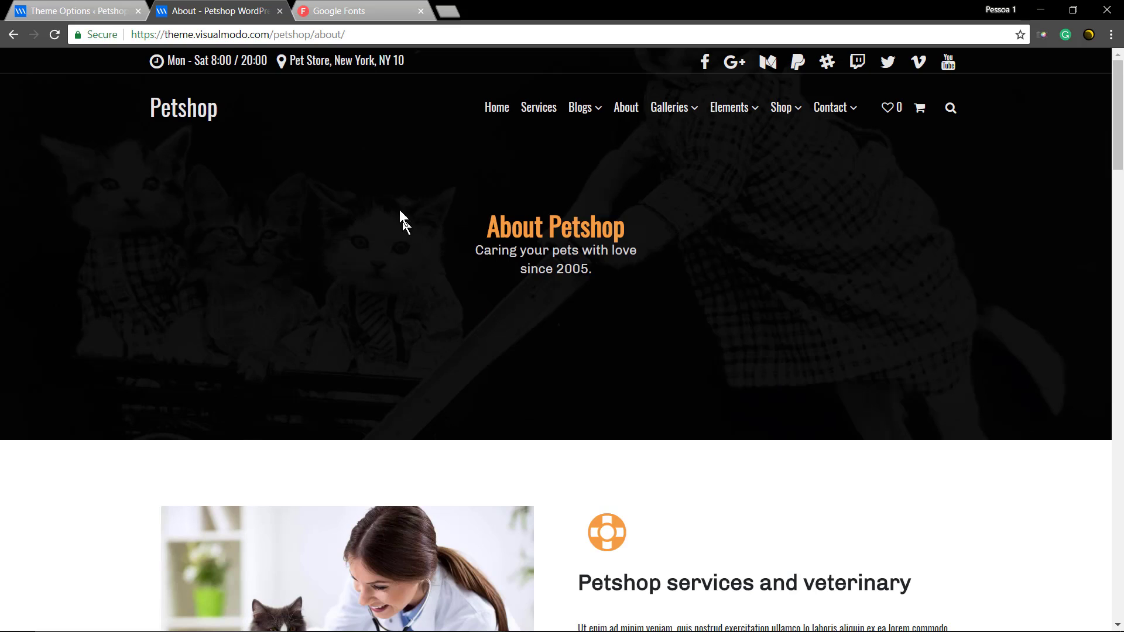
{"action": "left_click", "coordinate": [87, 12]}
Set both Heading 2 and Heading 4 font families to Oswald and save.
{"action": "scroll", "coordinate": [494, 364], "scroll_direction": "down", "scroll_amount": 2}
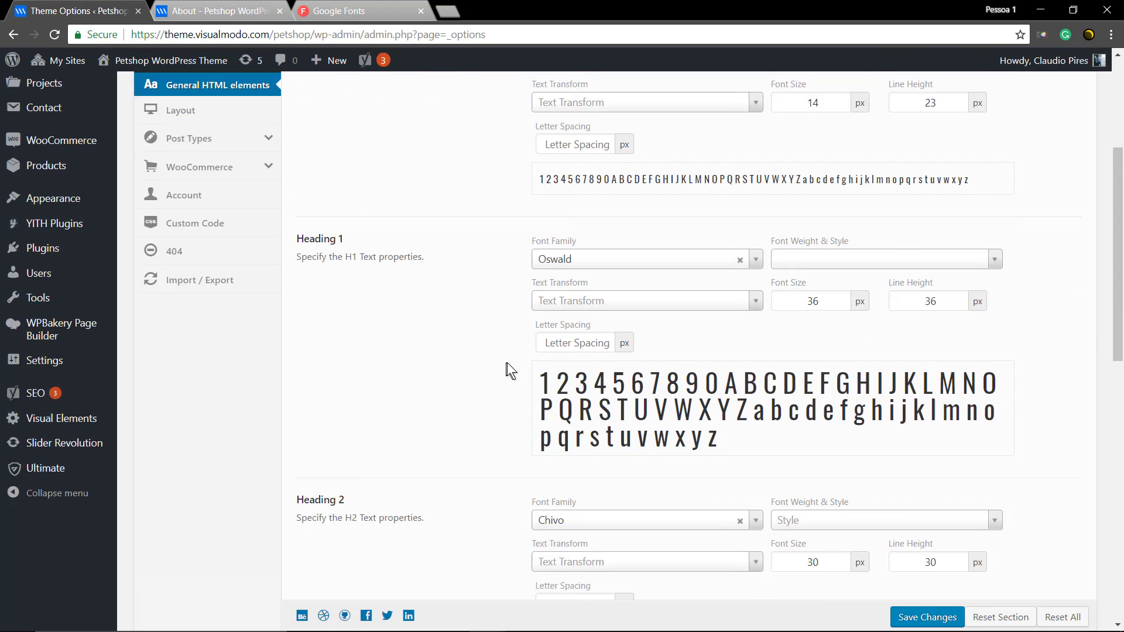
{"action": "scroll", "coordinate": [507, 363], "scroll_direction": "down", "scroll_amount": 2}
{"action": "left_click", "coordinate": [605, 365]}
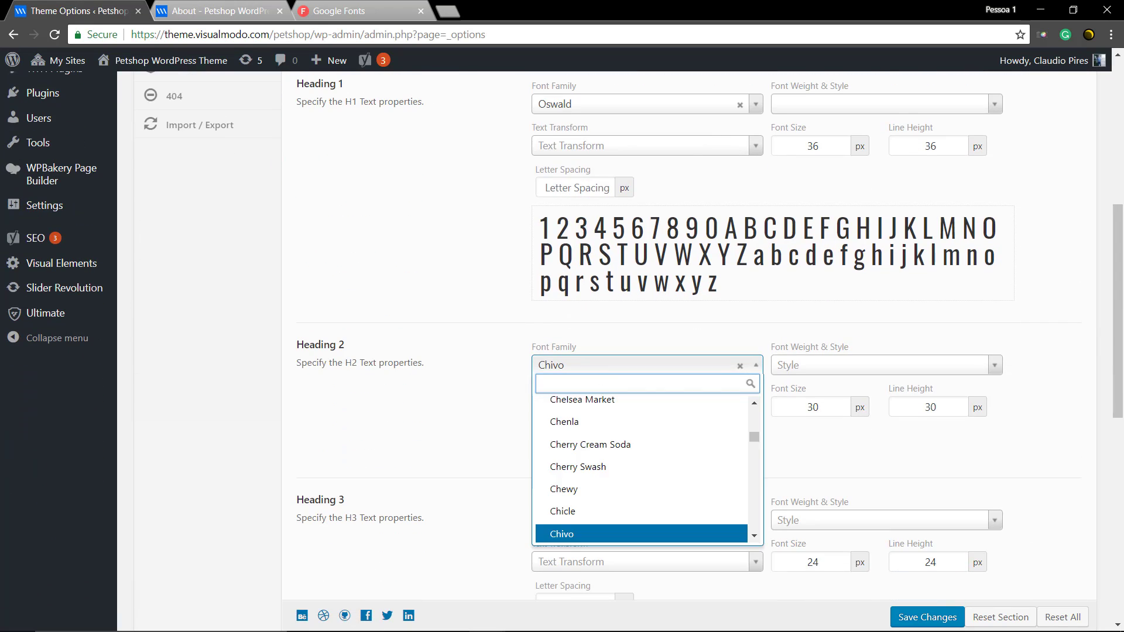
{"action": "type", "text": "os"}
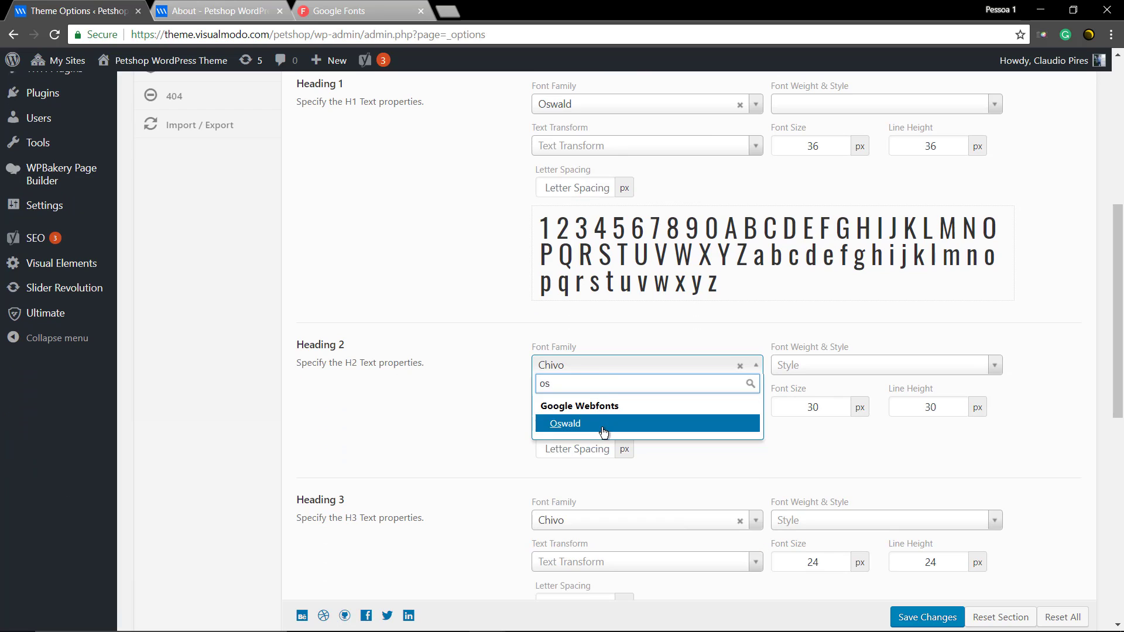
{"action": "left_click", "coordinate": [597, 427]}
{"action": "scroll", "coordinate": [462, 406], "scroll_direction": "down", "scroll_amount": 6}
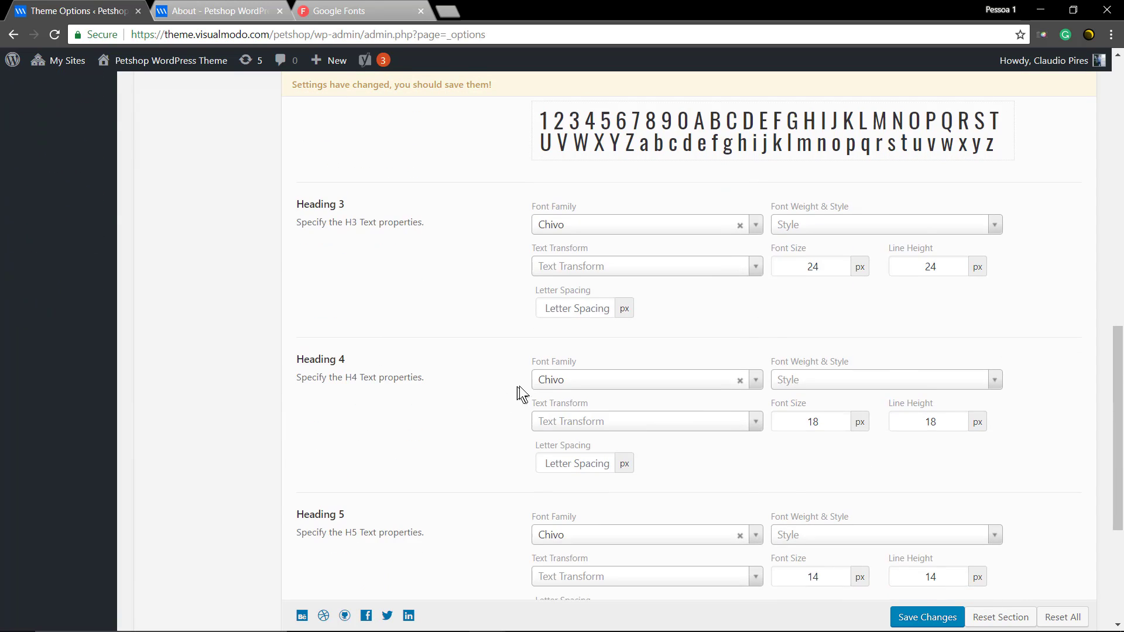
{"action": "left_click", "coordinate": [582, 380]}
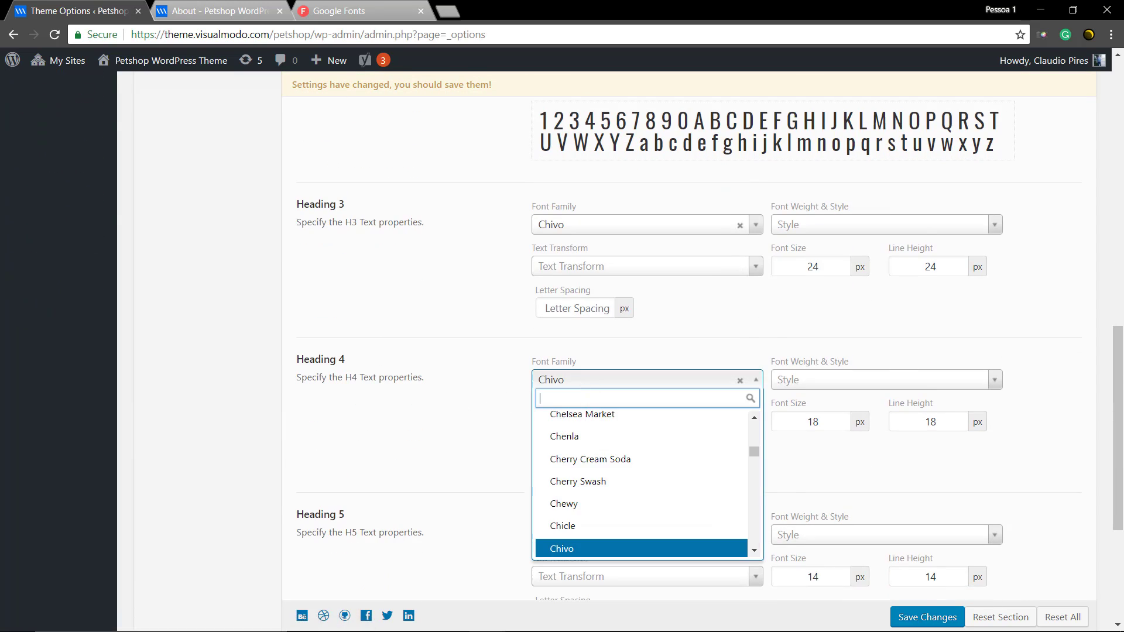
{"action": "type", "text": "os"}
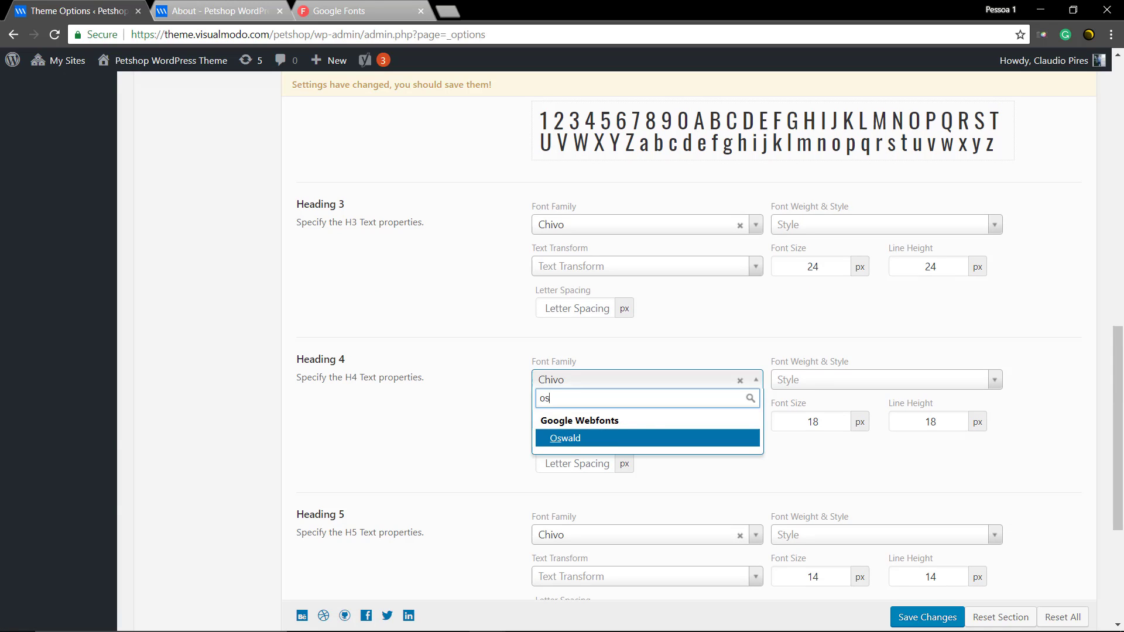
{"action": "left_click", "coordinate": [598, 438]}
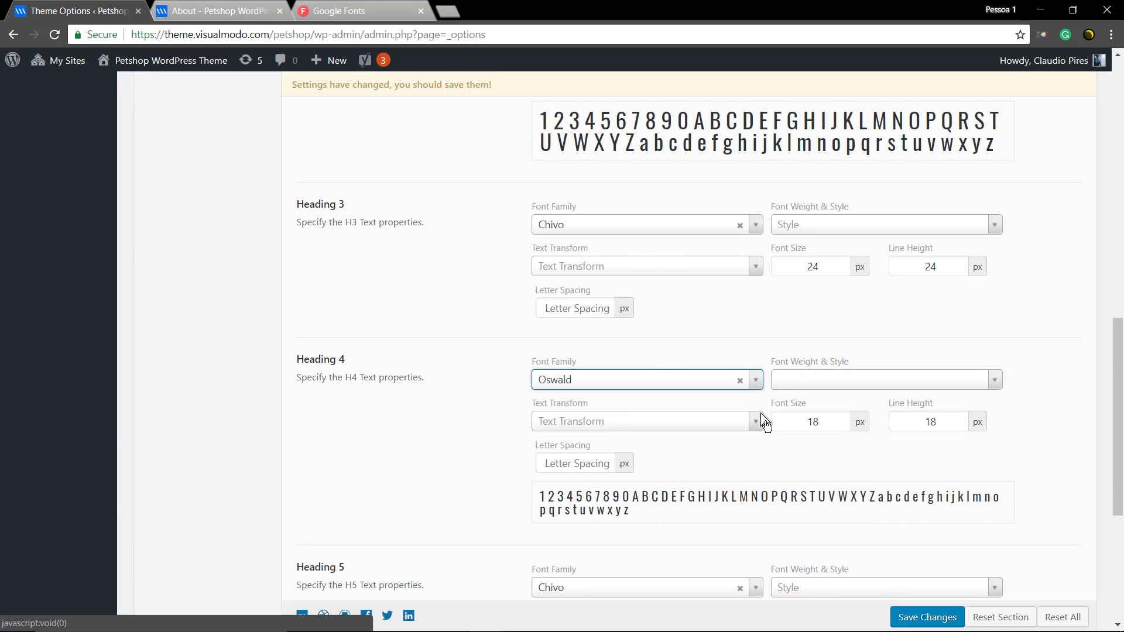
{"action": "left_click", "coordinate": [901, 616]}
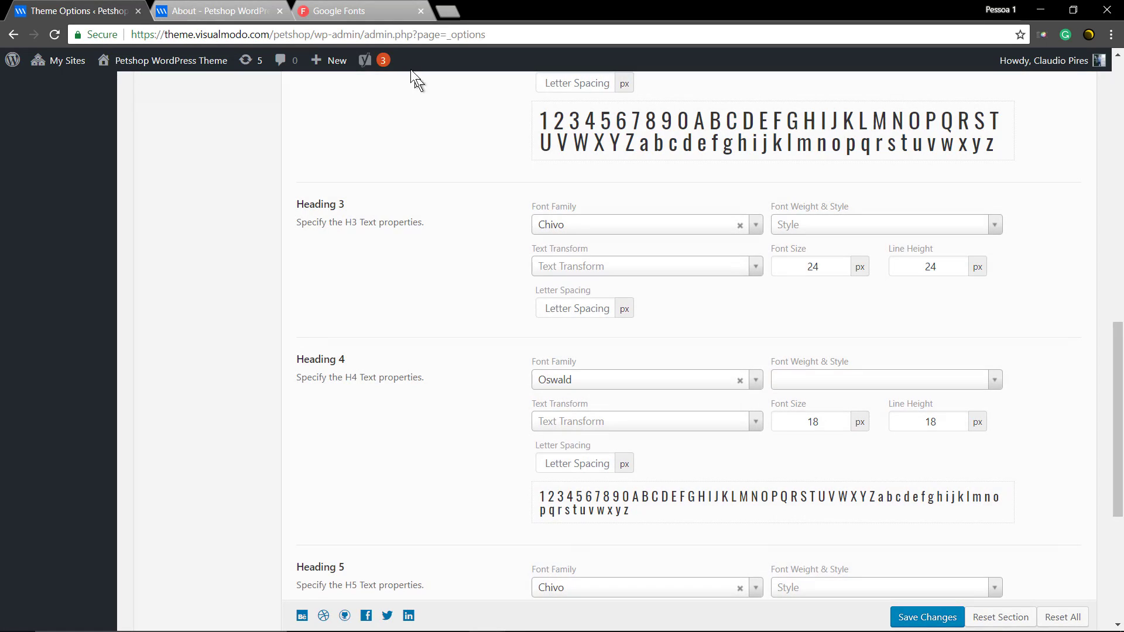
Reload the About page and review the hero subtitle and services heading in Oswald.
{"action": "left_click", "coordinate": [220, 10]}
{"action": "key", "text": "F5"}
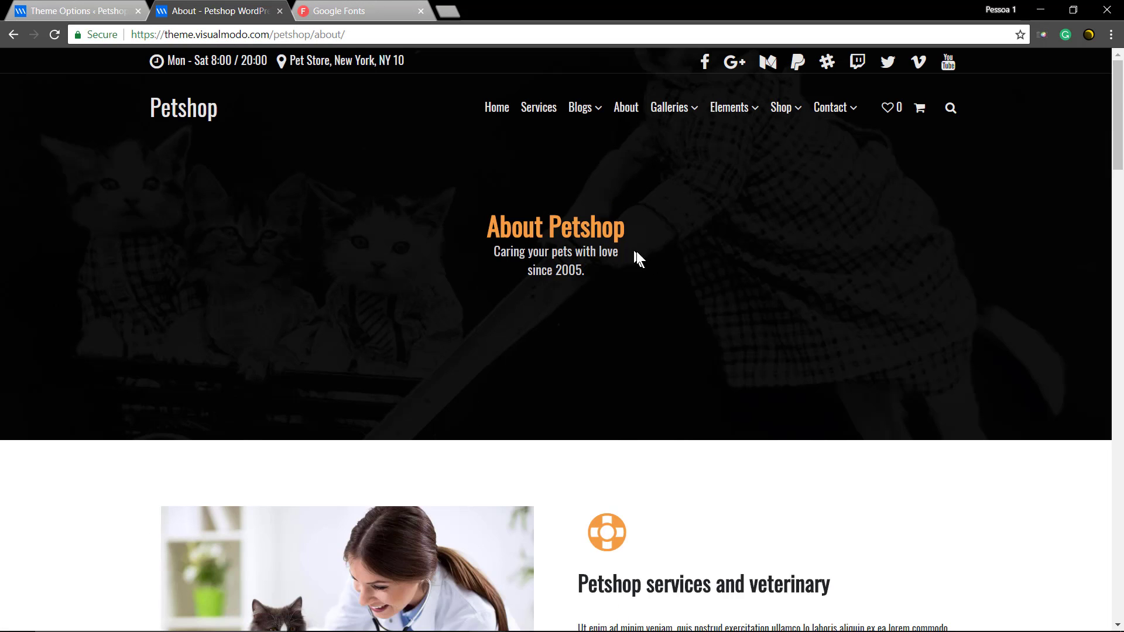
{"action": "scroll", "coordinate": [517, 312], "scroll_direction": "down", "scroll_amount": 3}
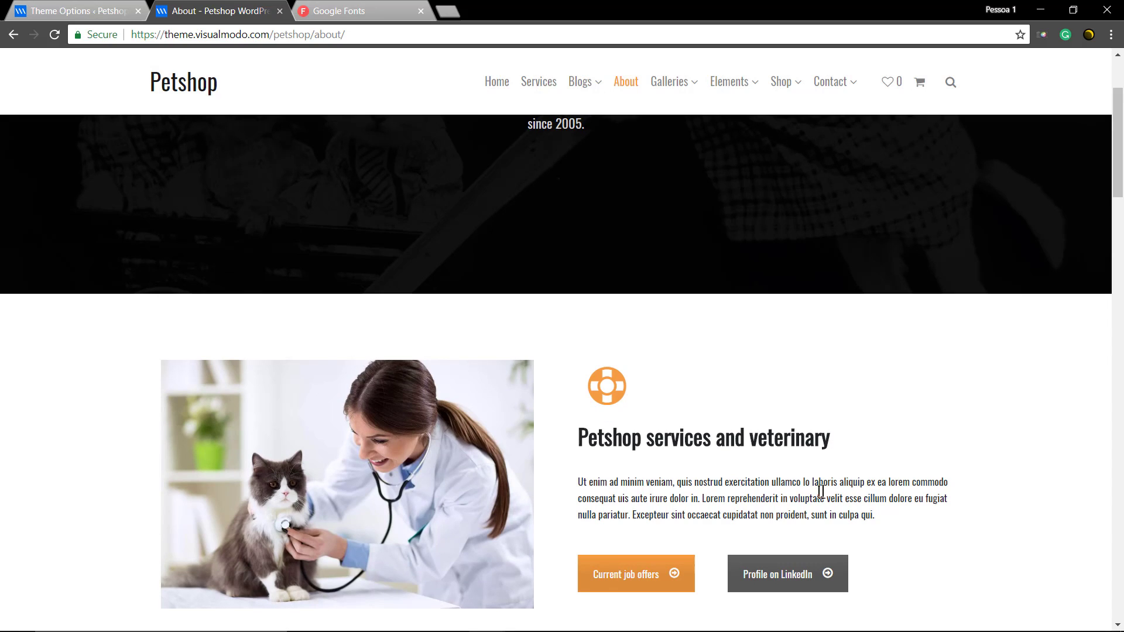
{"action": "scroll", "coordinate": [588, 457], "scroll_direction": "up", "scroll_amount": 3}
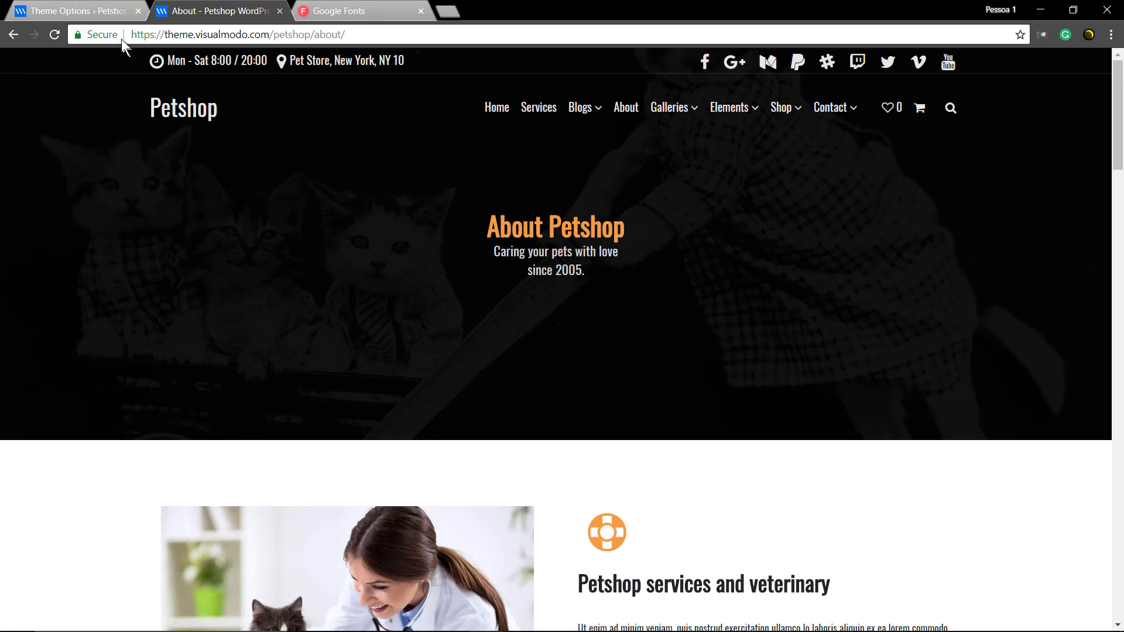
Switch back to Theme Options and scroll to the top of the General HTML elements typography settings.
{"action": "left_click", "coordinate": [100, 11]}
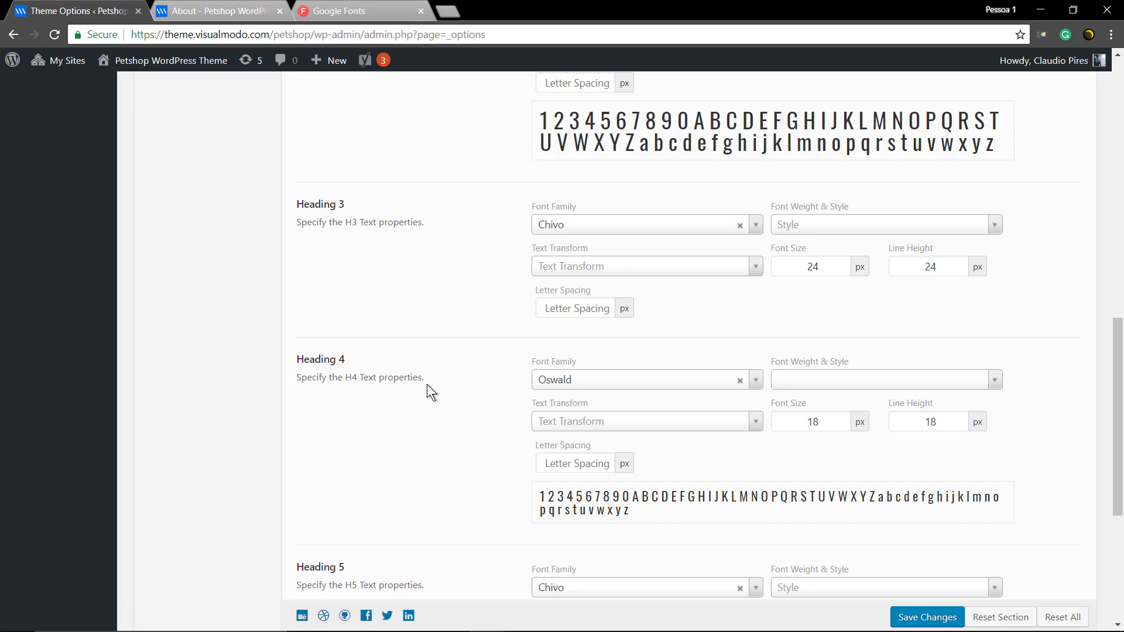
{"action": "scroll", "coordinate": [427, 386], "scroll_direction": "up", "scroll_amount": 1}
{"action": "scroll", "coordinate": [427, 384], "scroll_direction": "up", "scroll_amount": 10}
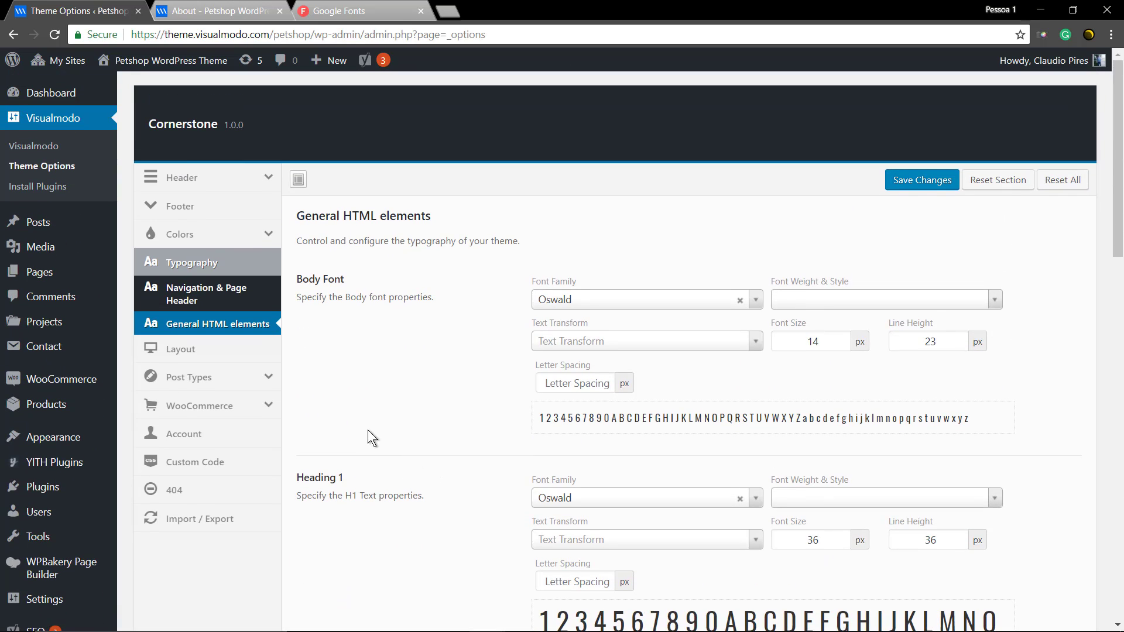